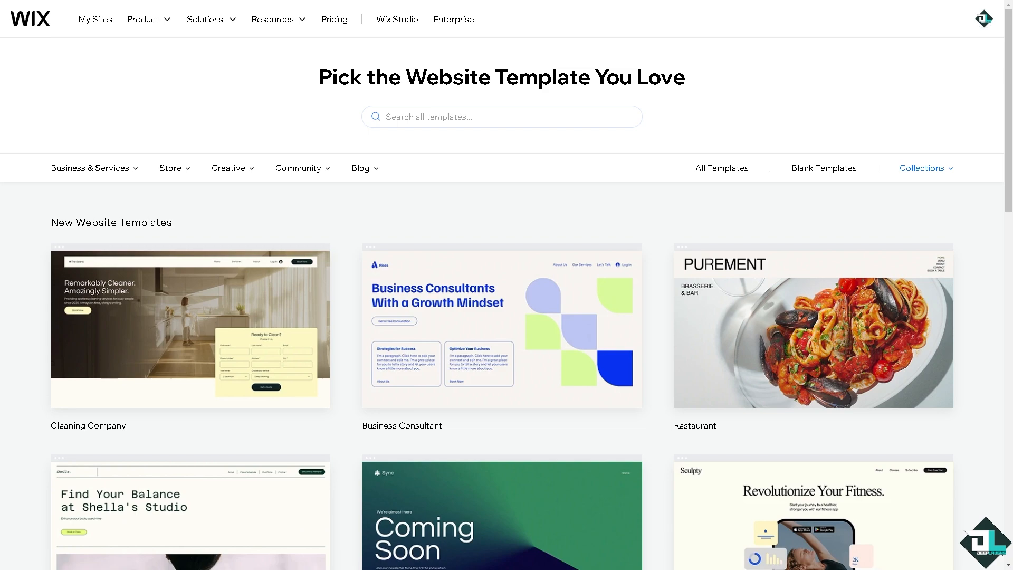
- Search the website templates for 'membership' and open the Gym template's preview
scroll(564, 312, "down", 2)
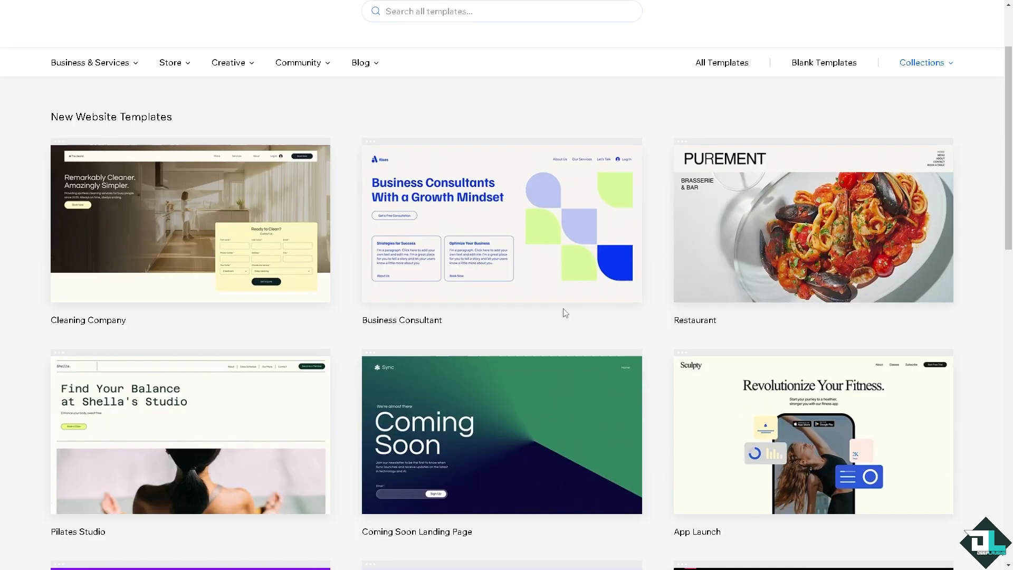
scroll(559, 308, "down", 10)
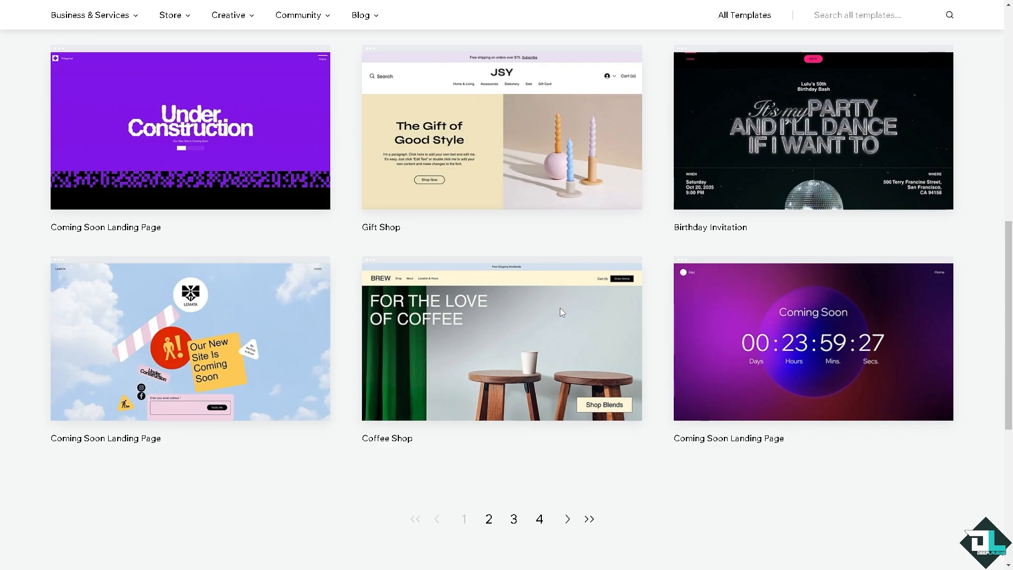
scroll(559, 309, "up", 6)
scroll(342, 152, "up", 6)
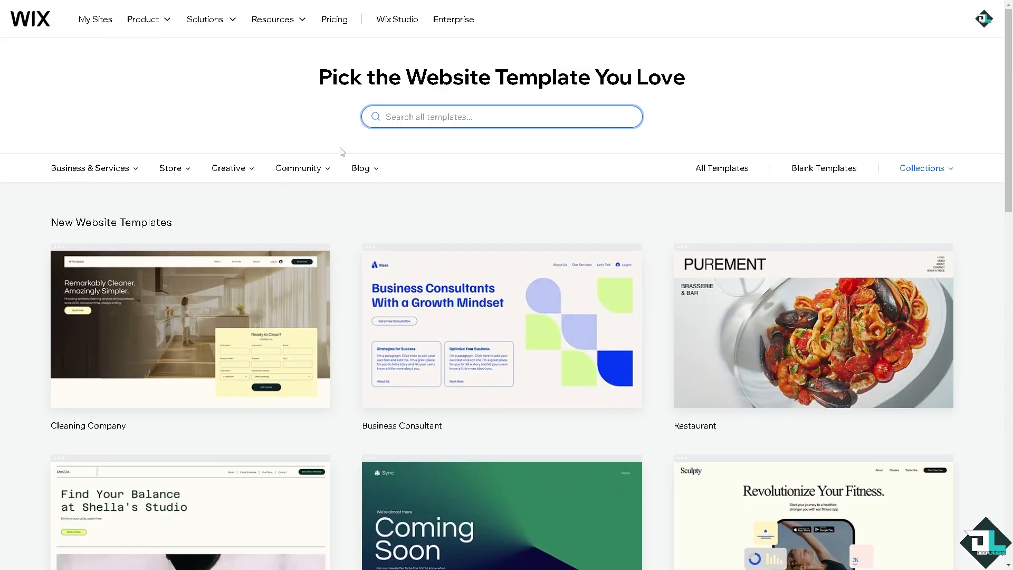
left_click(405, 121)
type("membership")
key("Return")
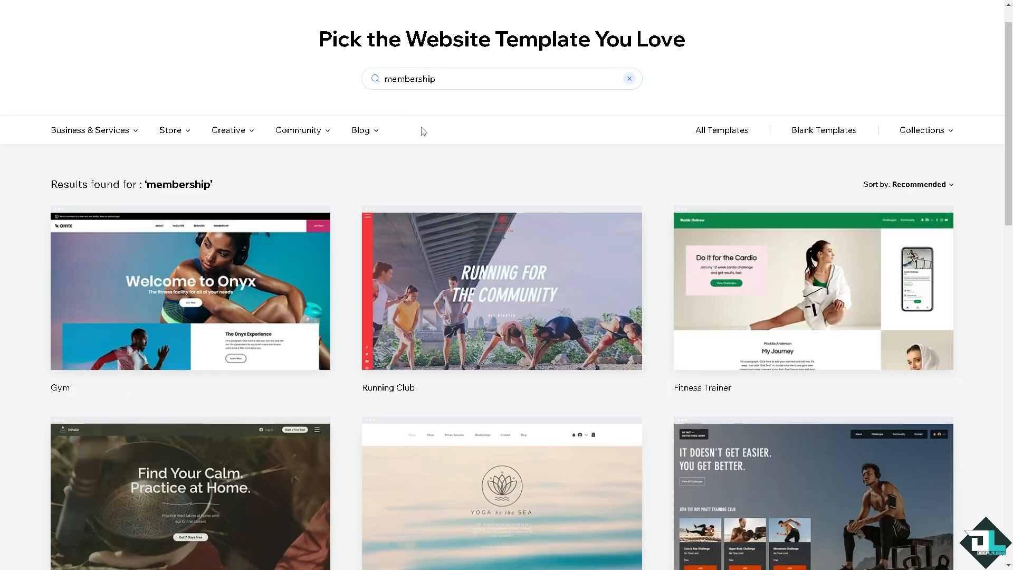
mouse_move(220, 284)
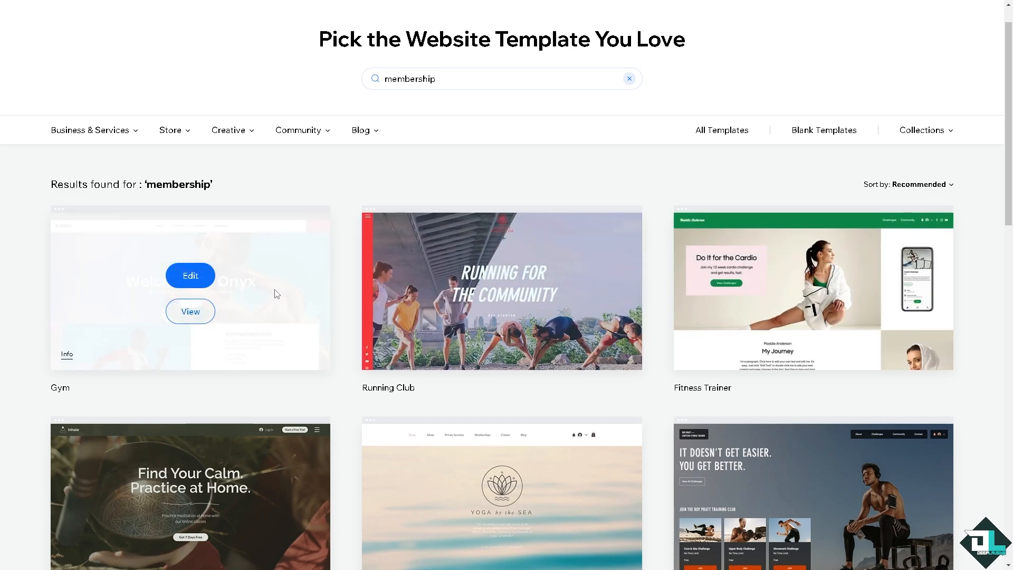
left_click(196, 316)
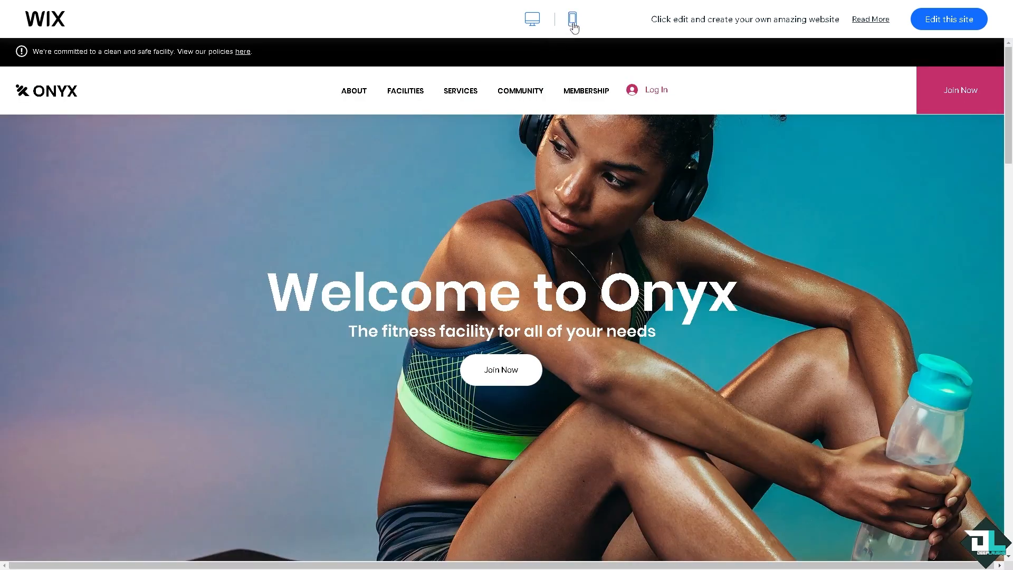
- Scroll through the Onyx gym template preview in mobile layout, then in desktop layout
left_click(572, 21)
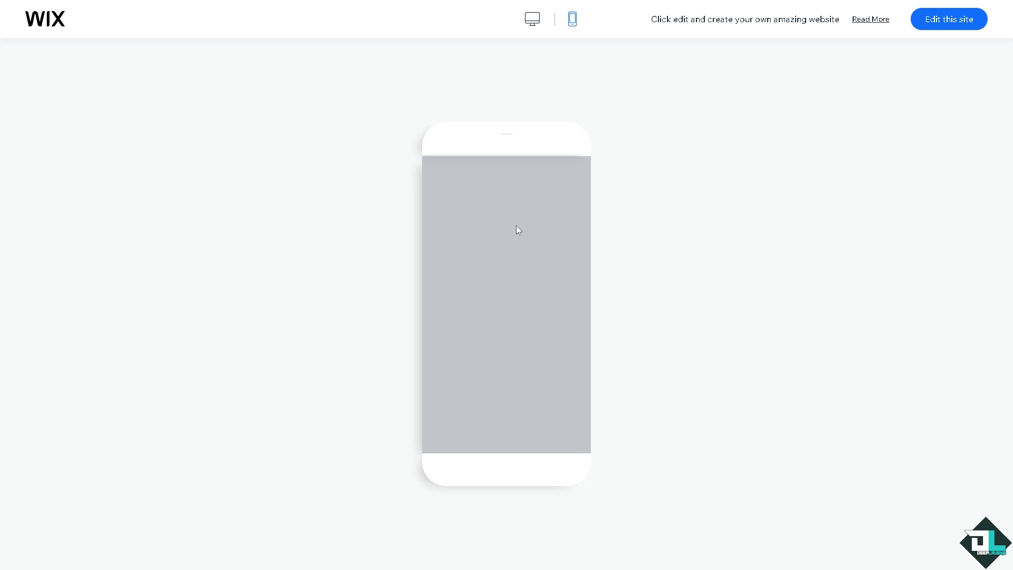
scroll(516, 227, "down", 15)
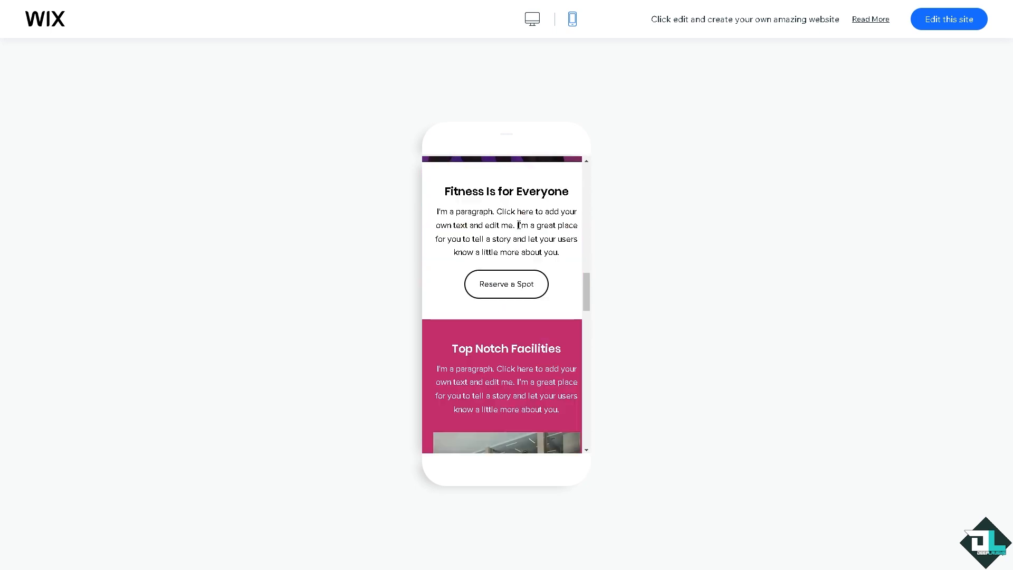
scroll(519, 229, "down", 10)
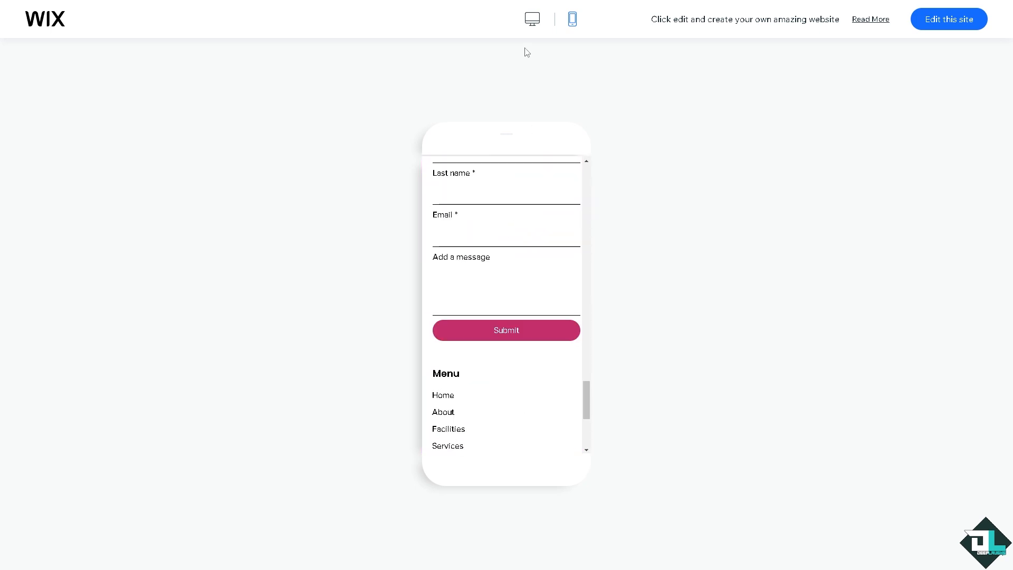
left_click(532, 19)
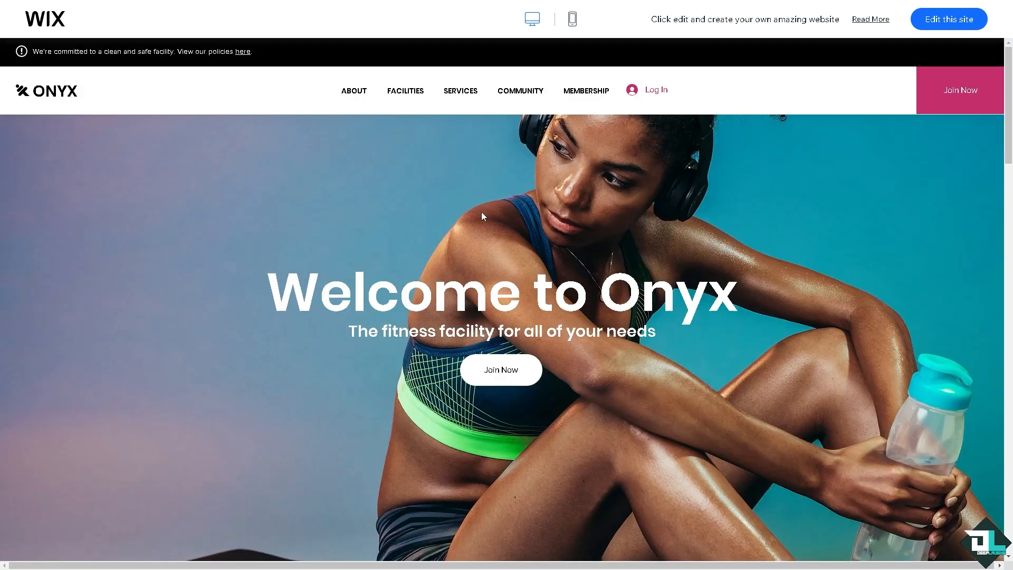
scroll(559, 240, "down", 8)
scroll(561, 242, "down", 10)
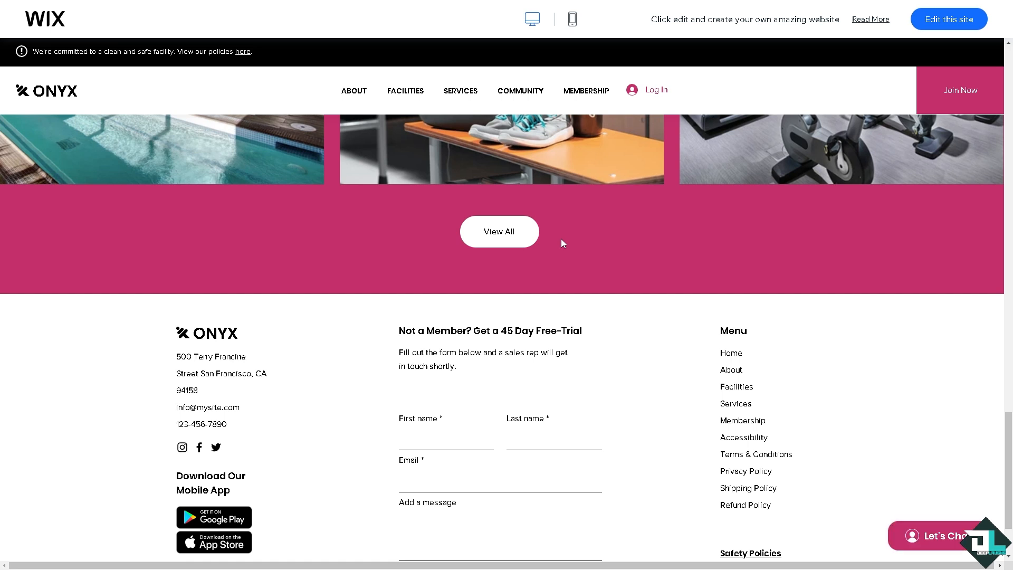
- Open the Onyx template in the editor and generate site text from pasted Deep Laughs details
left_click(939, 25)
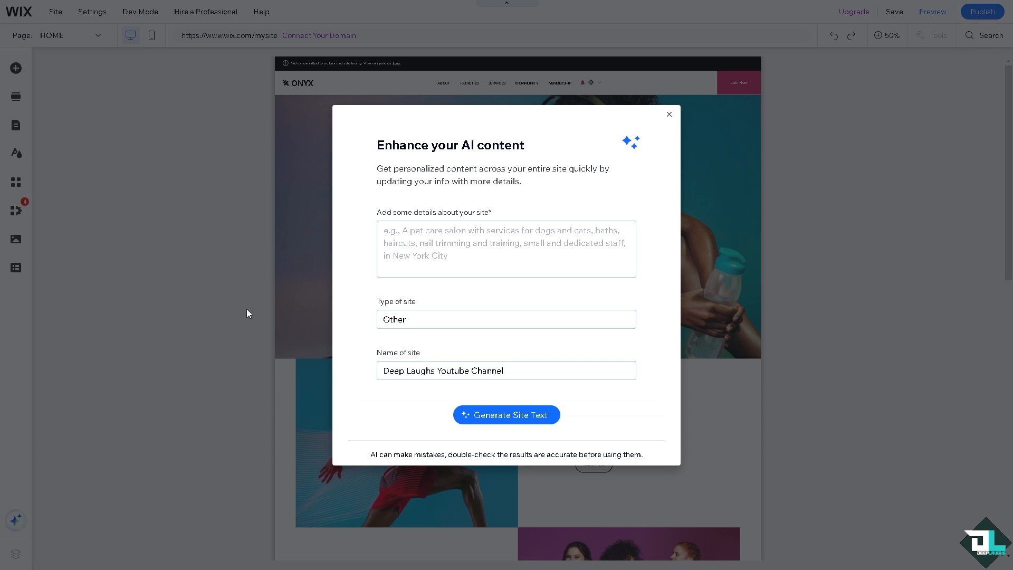
left_click(450, 245)
type("How to Set up Subscriptions on Wix")
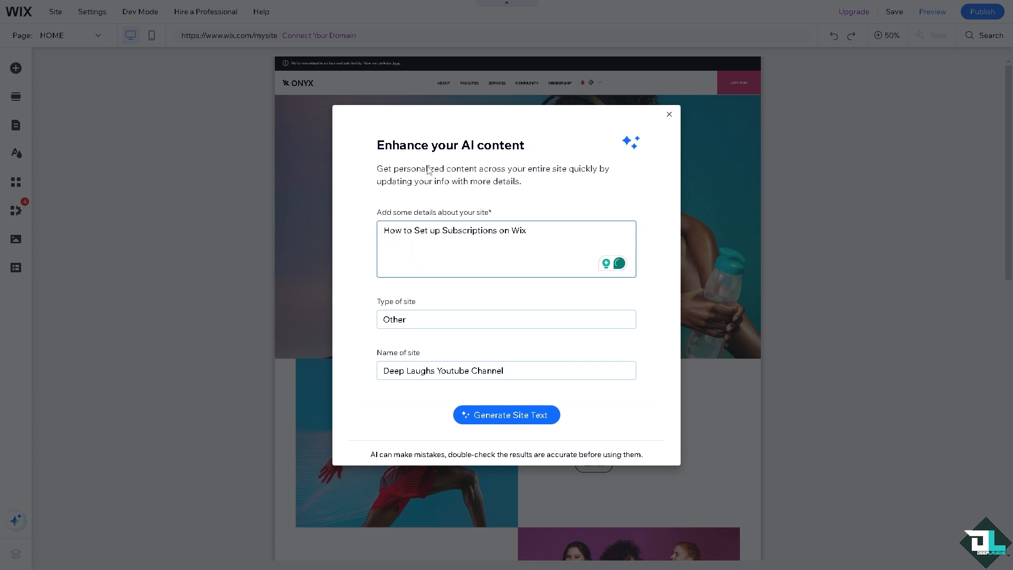
left_click(534, 417)
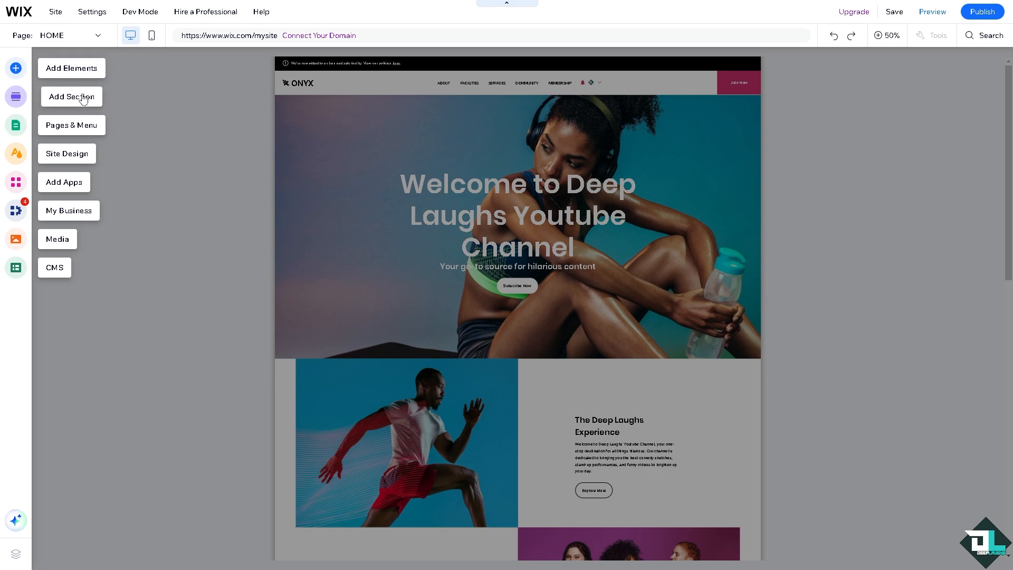
- Search the App Market for 'subscription' and open the Updater: Change Members' Email app page
left_click(79, 188)
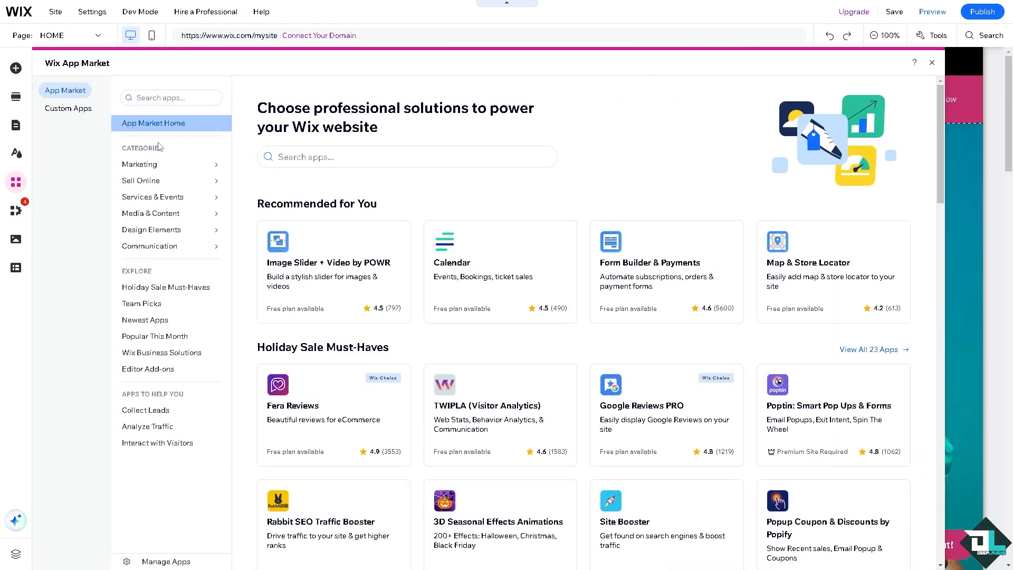
left_click(411, 156)
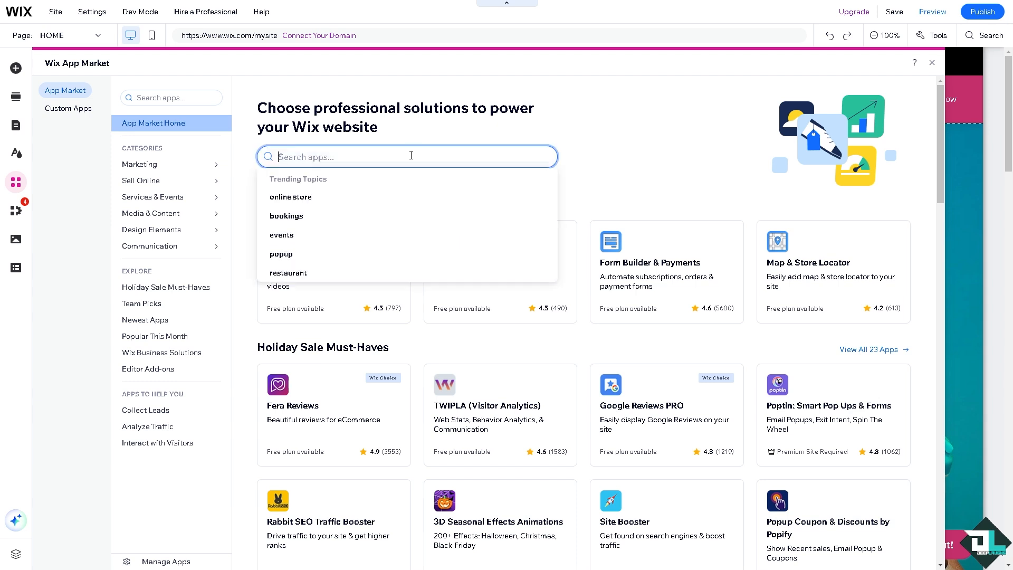
type("su")
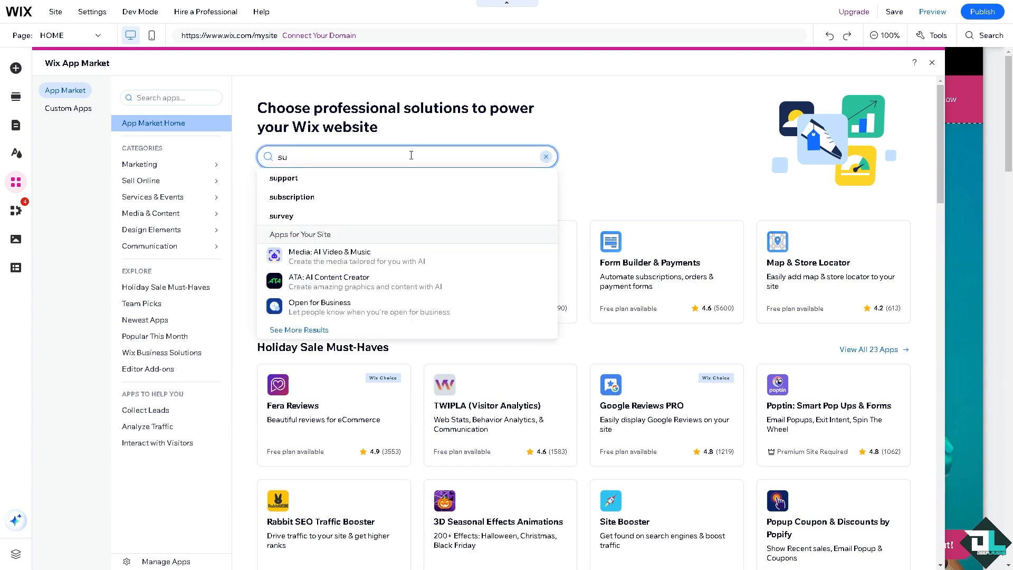
left_click(298, 197)
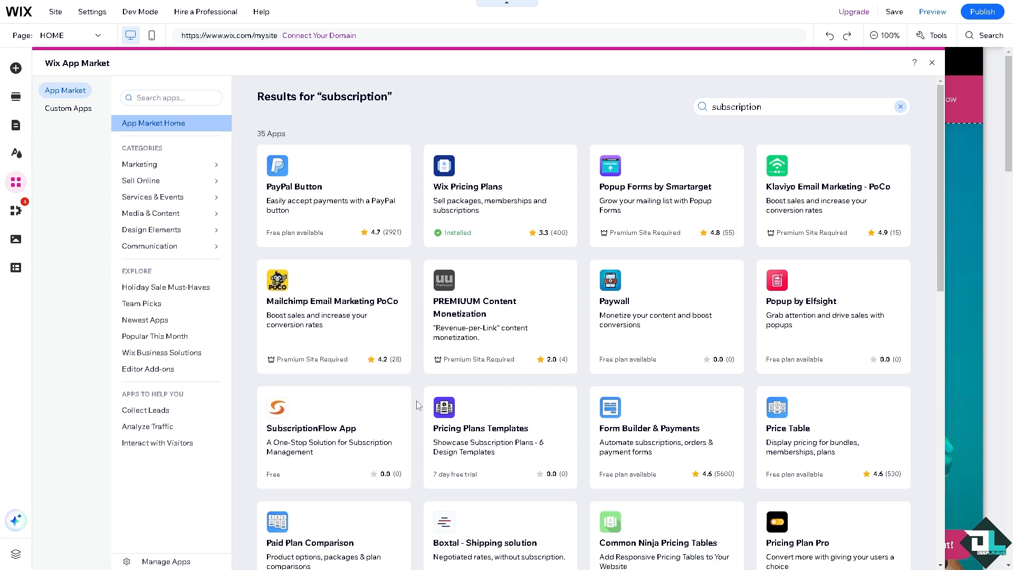
scroll(406, 410, "down", 2)
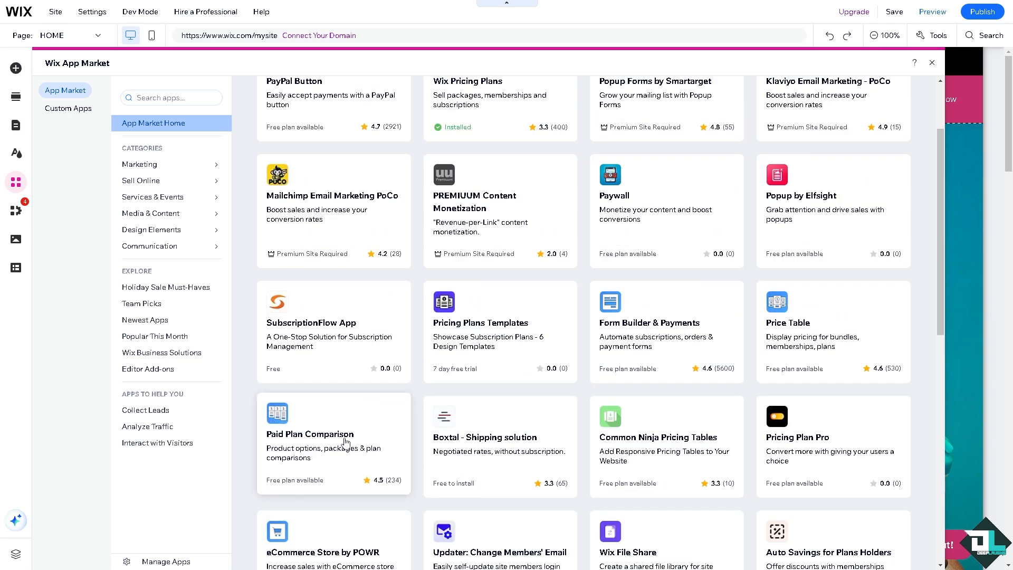
scroll(649, 438, "down", 5)
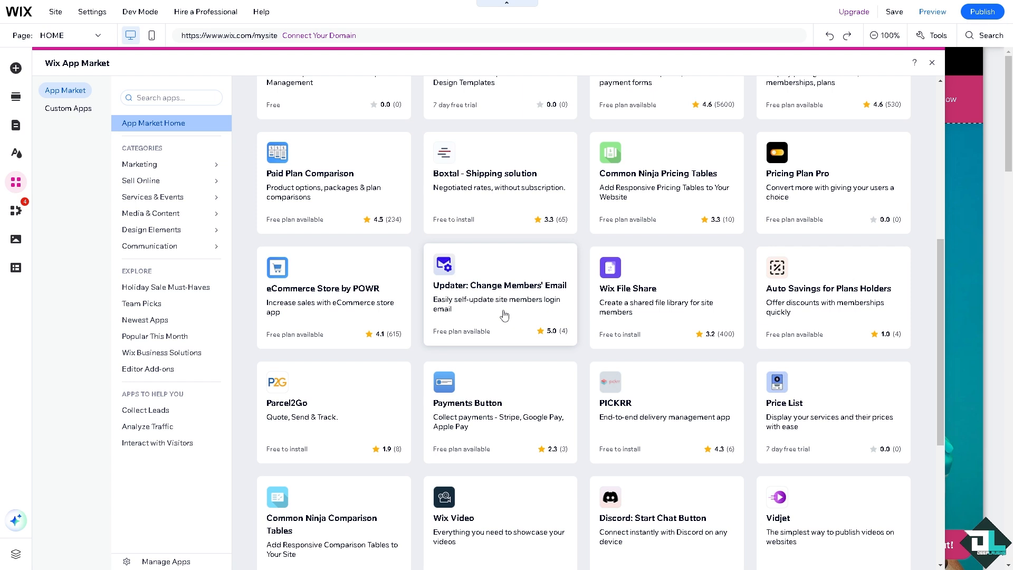
left_click(487, 300)
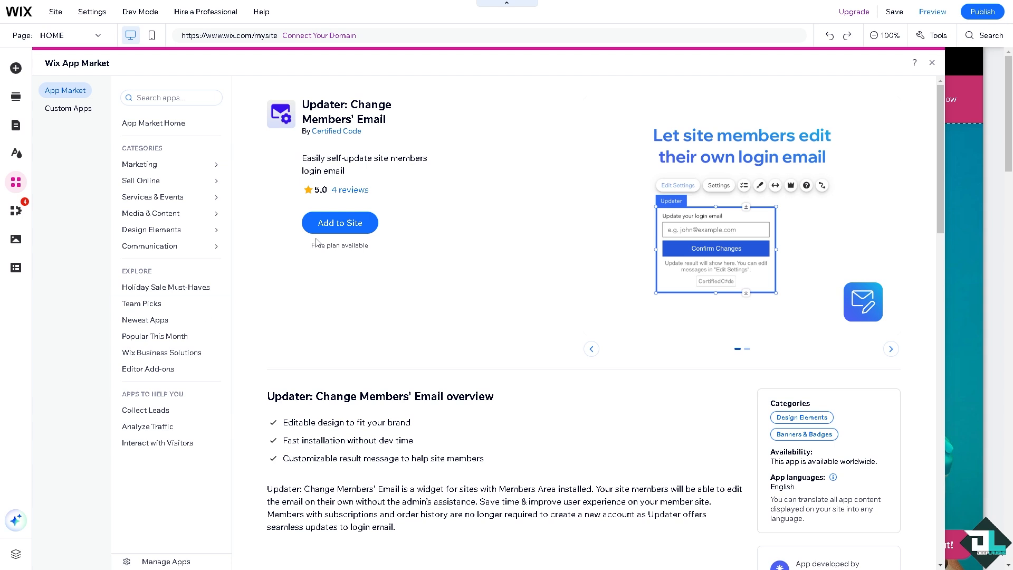
- Install the Updater: Change Members' Email app, consenting to its third-party terms
left_click(338, 222)
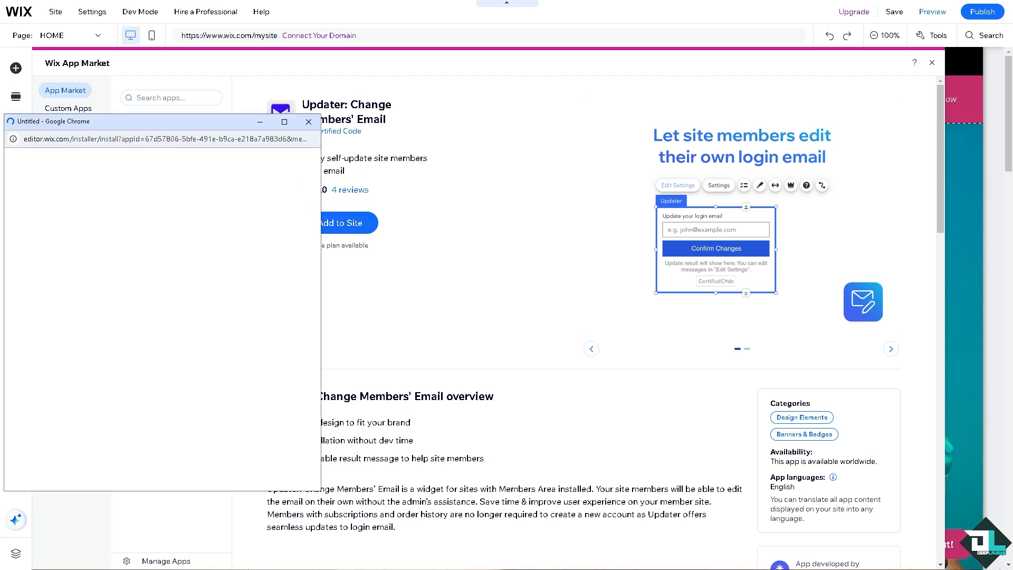
left_click(242, 466)
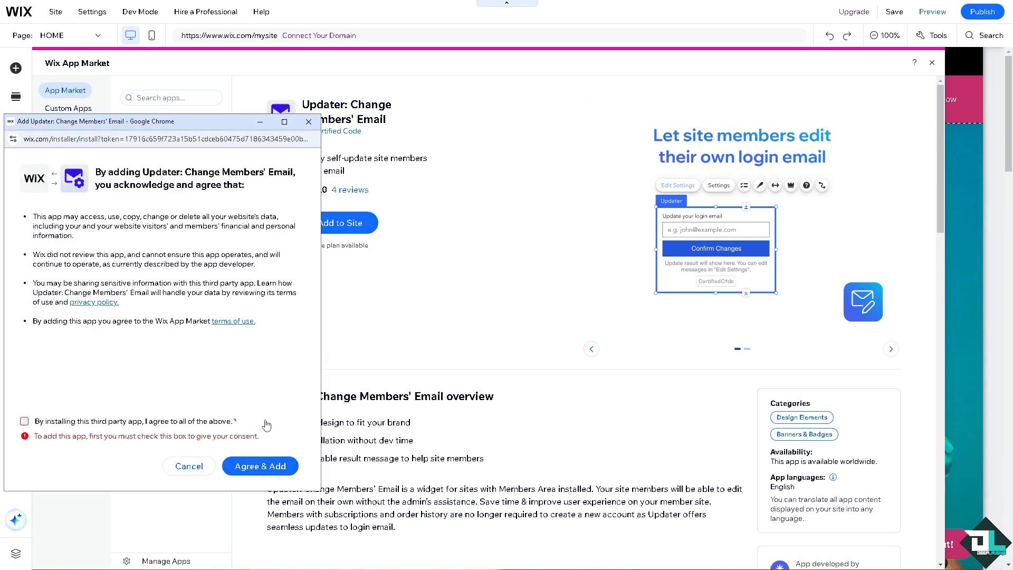
left_click(25, 421)
left_click(238, 466)
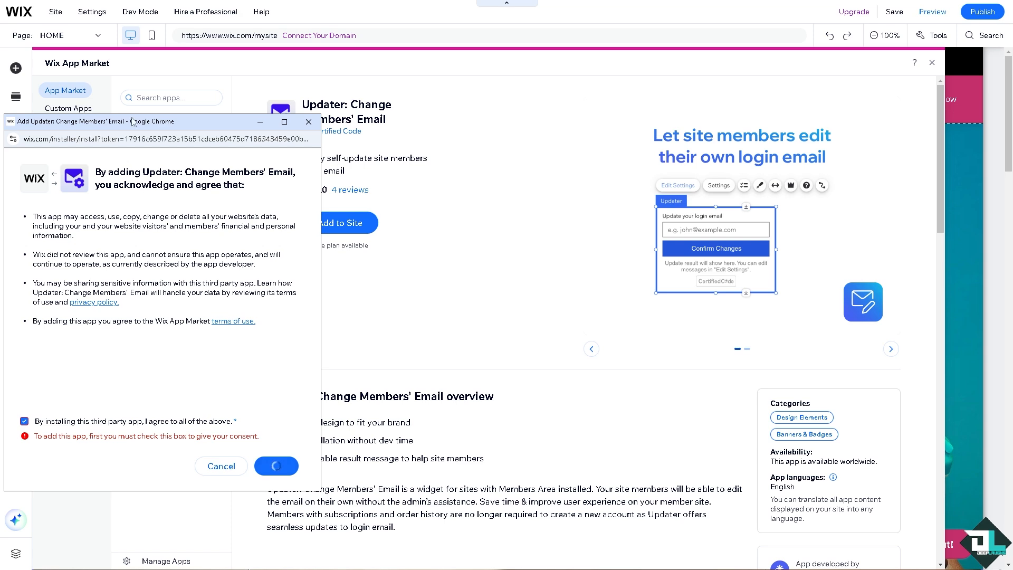
left_click_drag(133, 122, 385, 123)
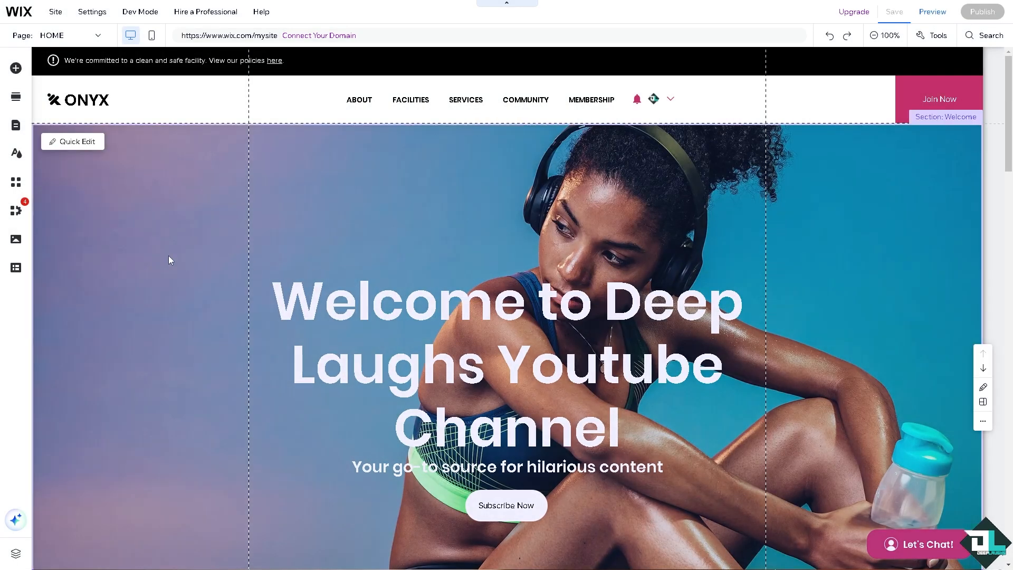
- Browse the Add Elements panel's Image, Blog and CMS sections, ending on the Payments button options
left_click(16, 67)
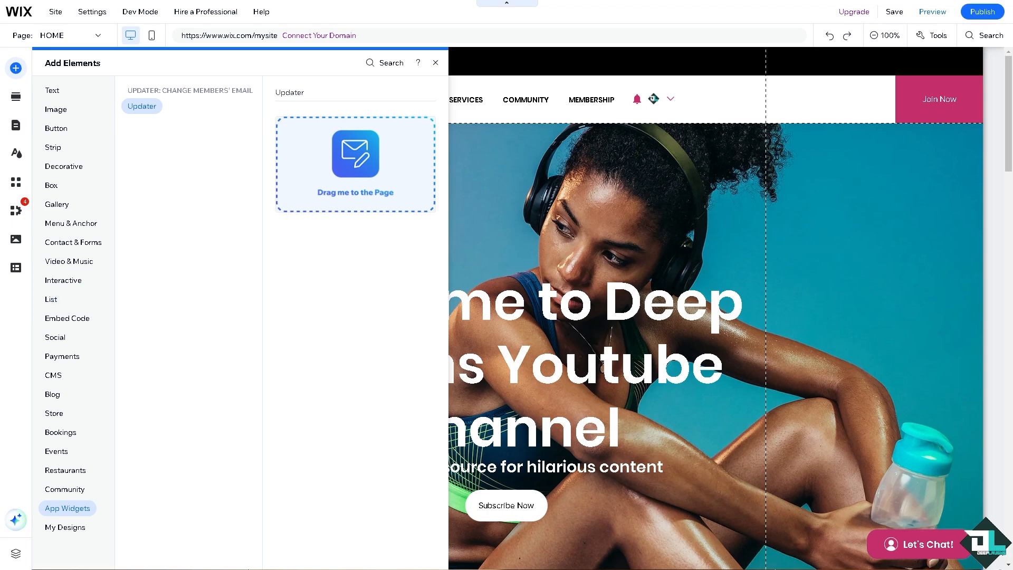
left_click(302, 319)
scroll(510, 414, "down", 2)
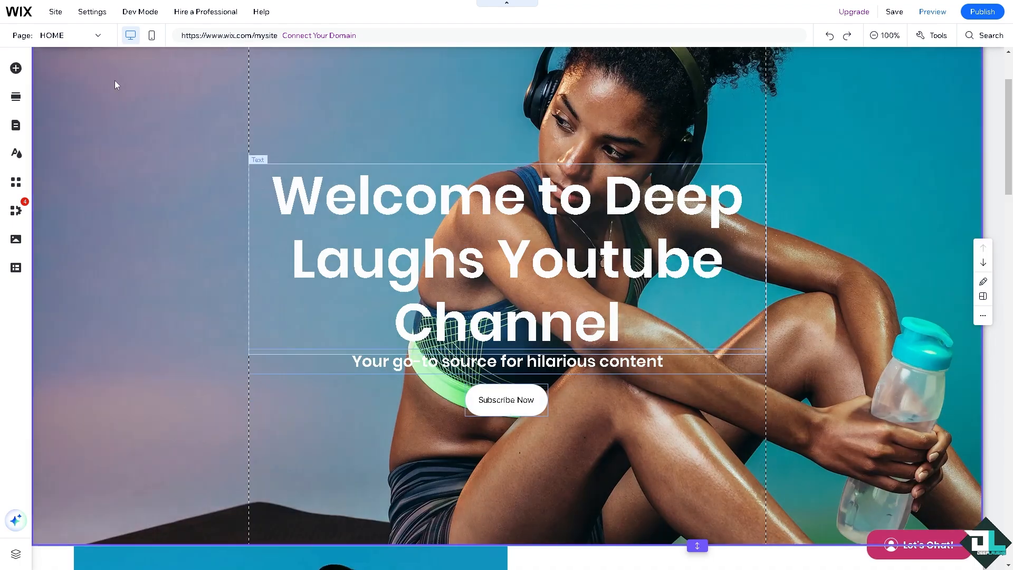
left_click(16, 68)
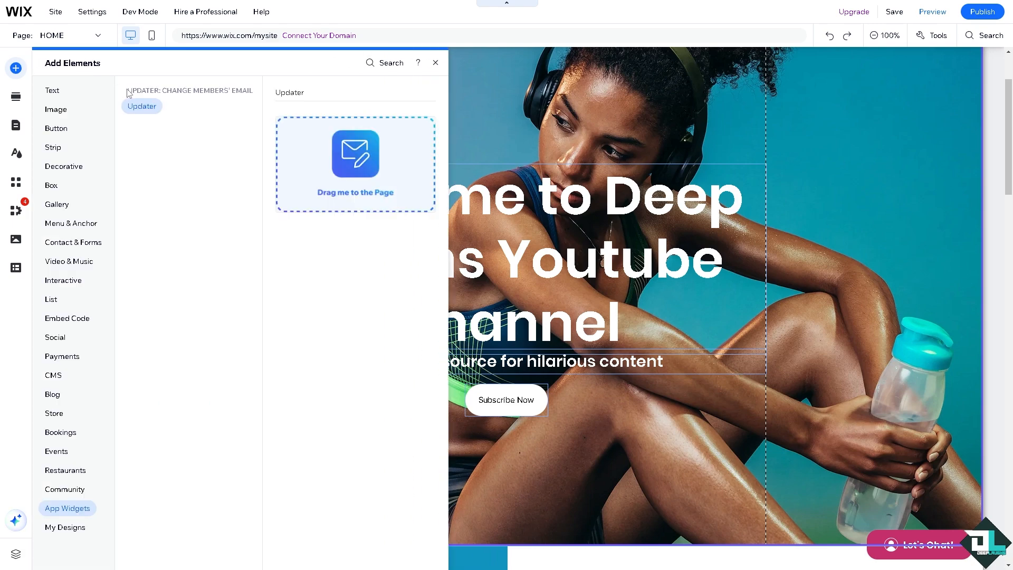
left_click(63, 111)
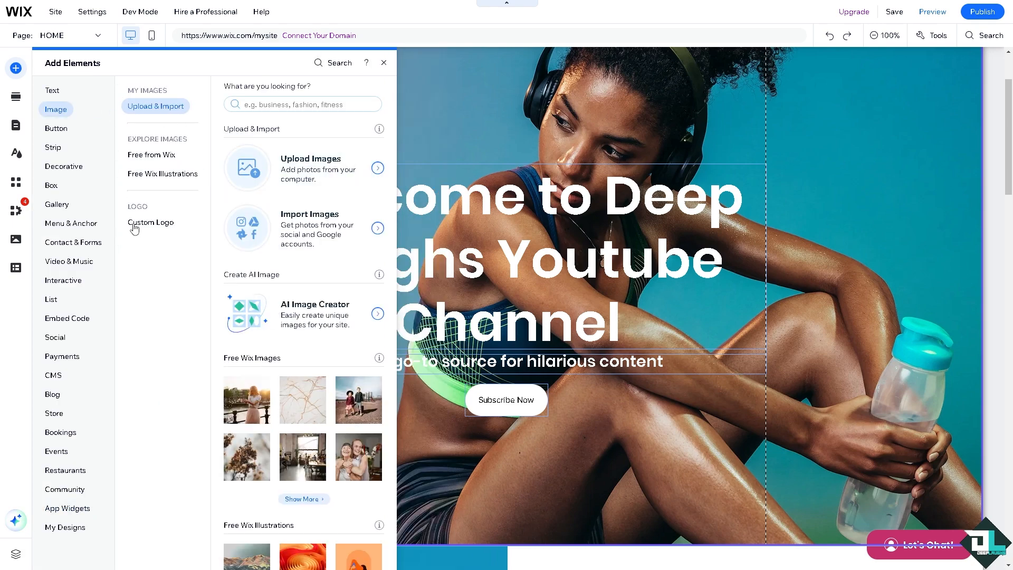
left_click(63, 399)
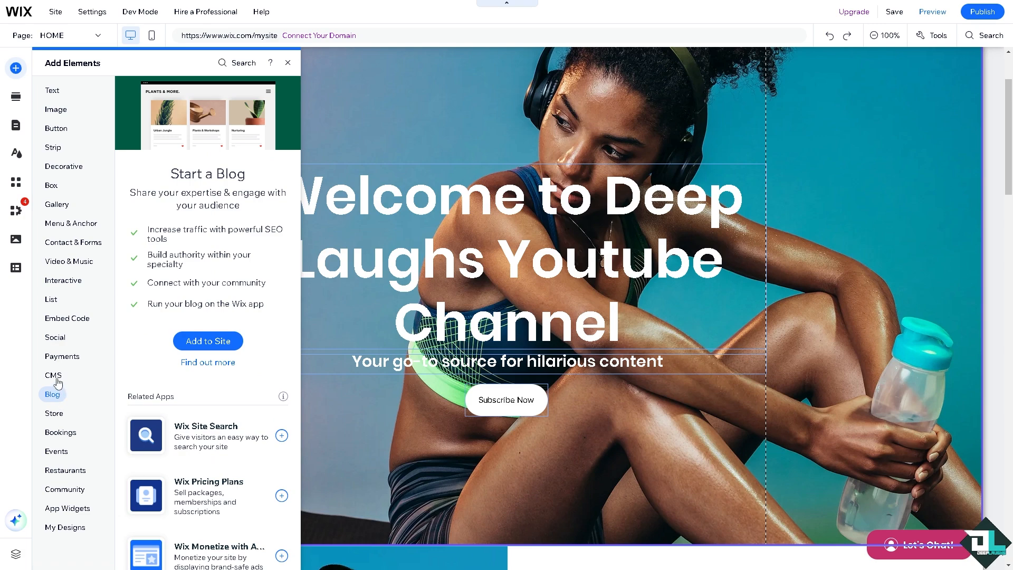
left_click(55, 376)
left_click(53, 360)
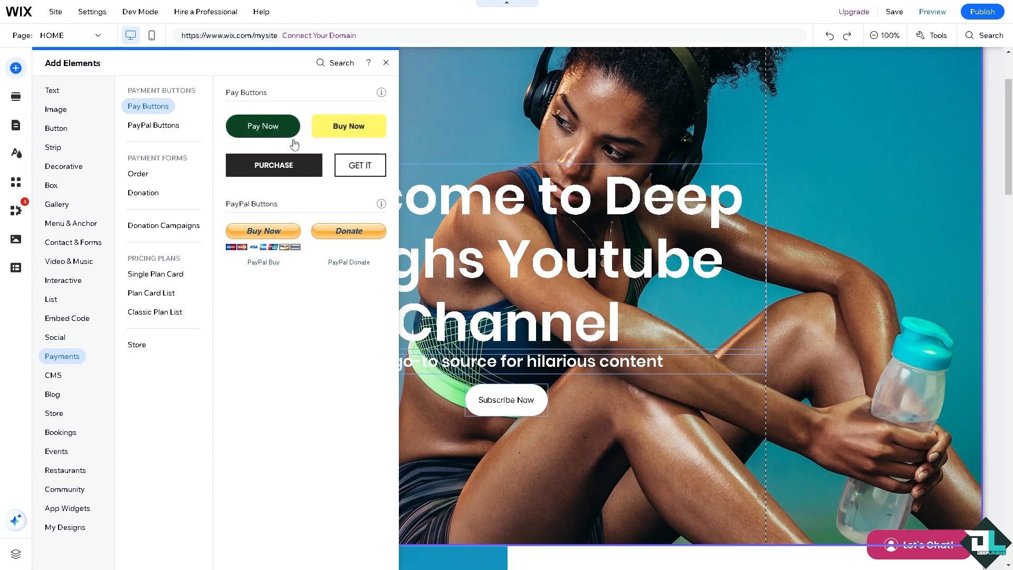
- Add a PayPal Buy Now button beneath Subscribe Now in the hero and review its settings
left_click(264, 236)
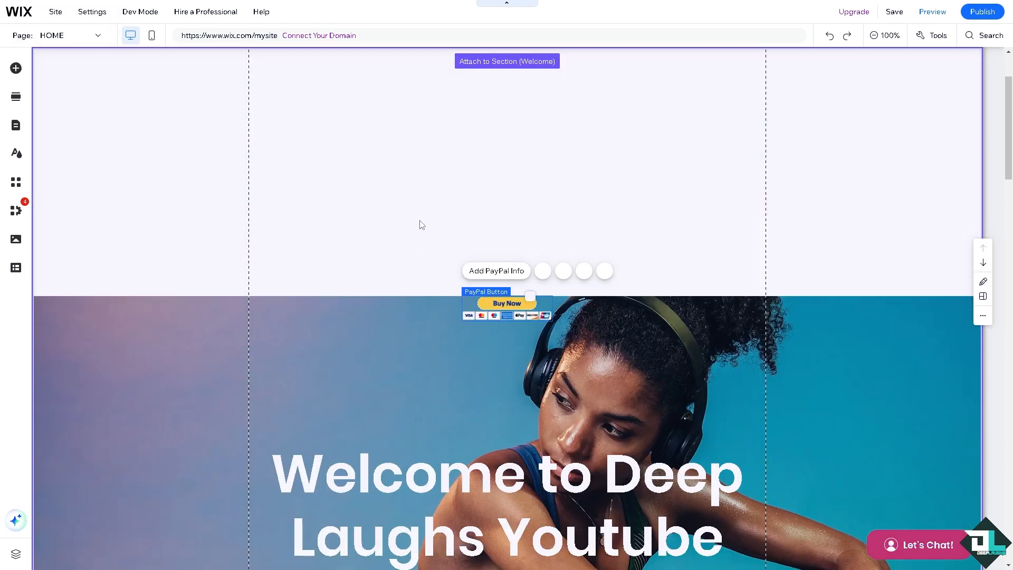
left_click_drag(494, 294, 502, 444)
scroll(428, 428, "down", 5)
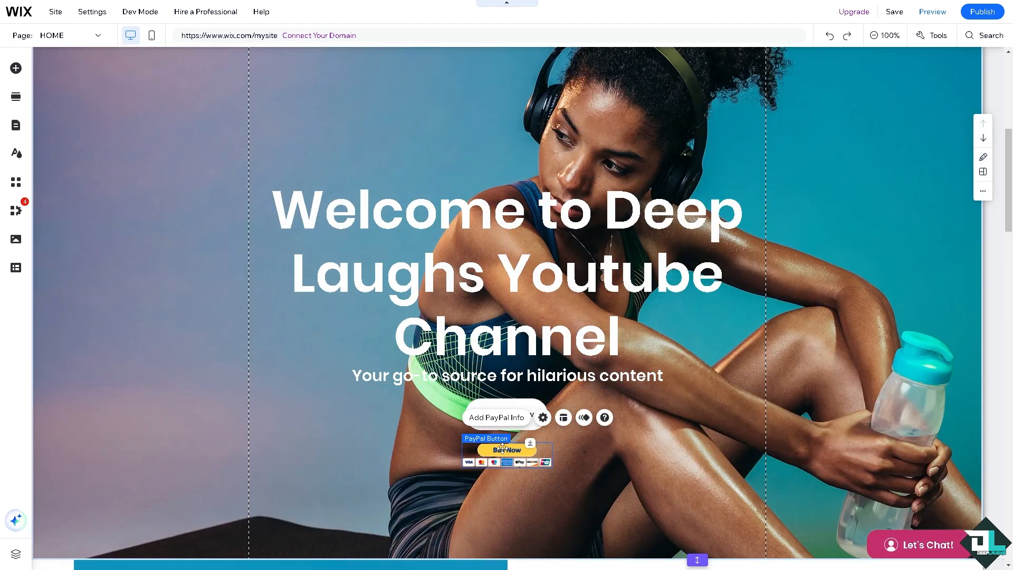
left_click(543, 418)
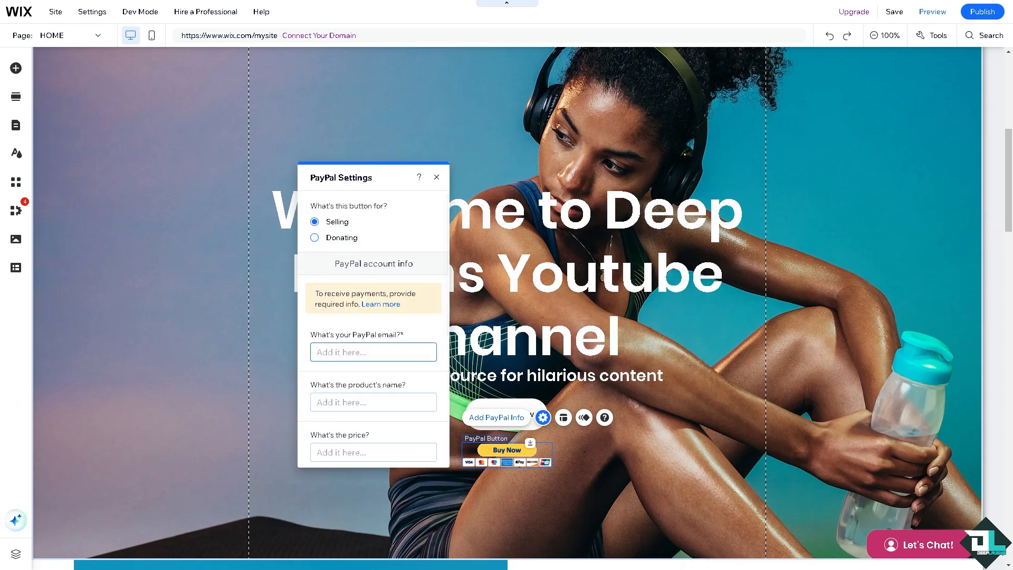
left_click(564, 418)
left_click(311, 147)
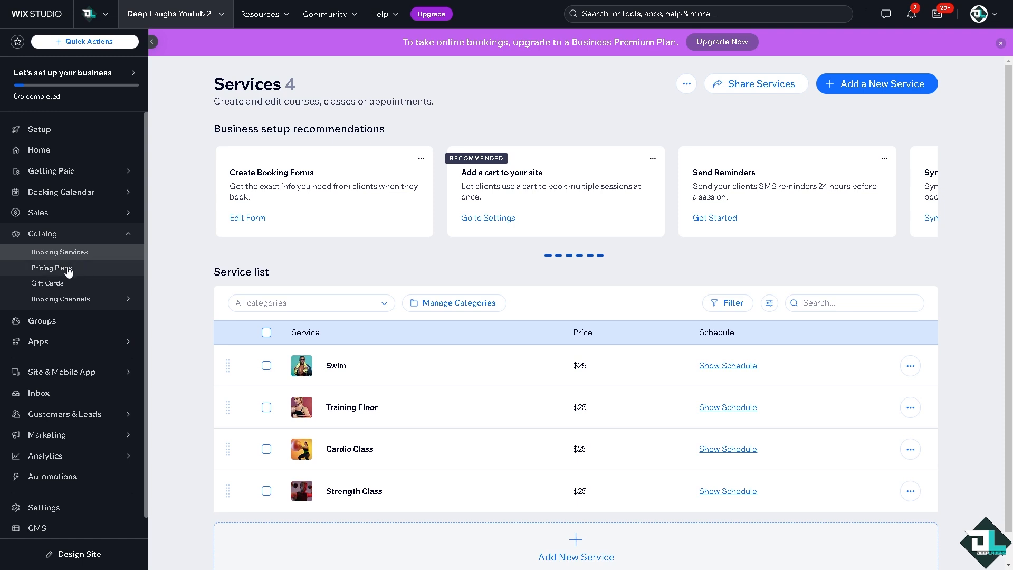
- Go to Pricing Plans and start setup to show the Gold, Platinum and Silver plans
left_click(66, 269)
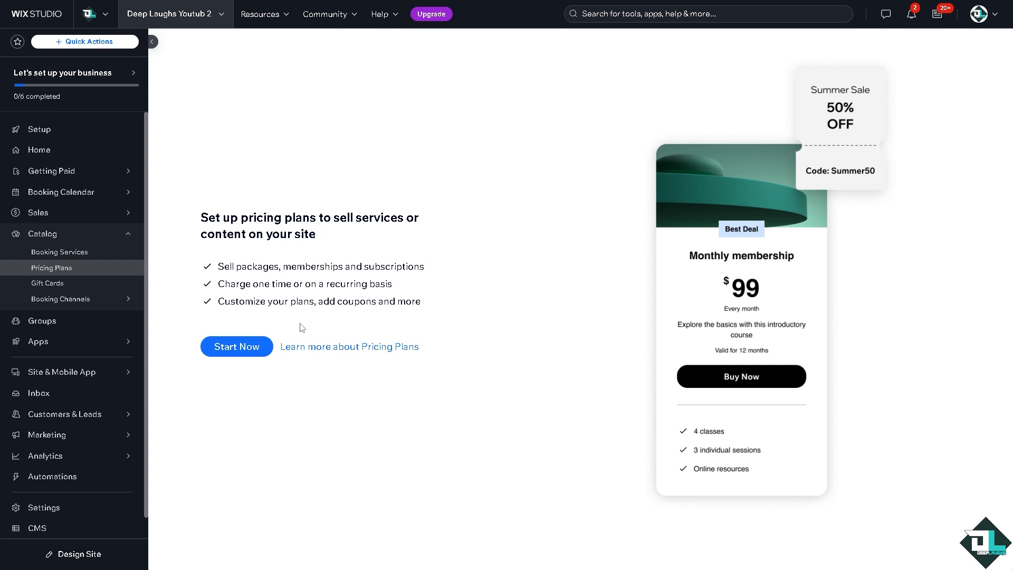
left_click(236, 348)
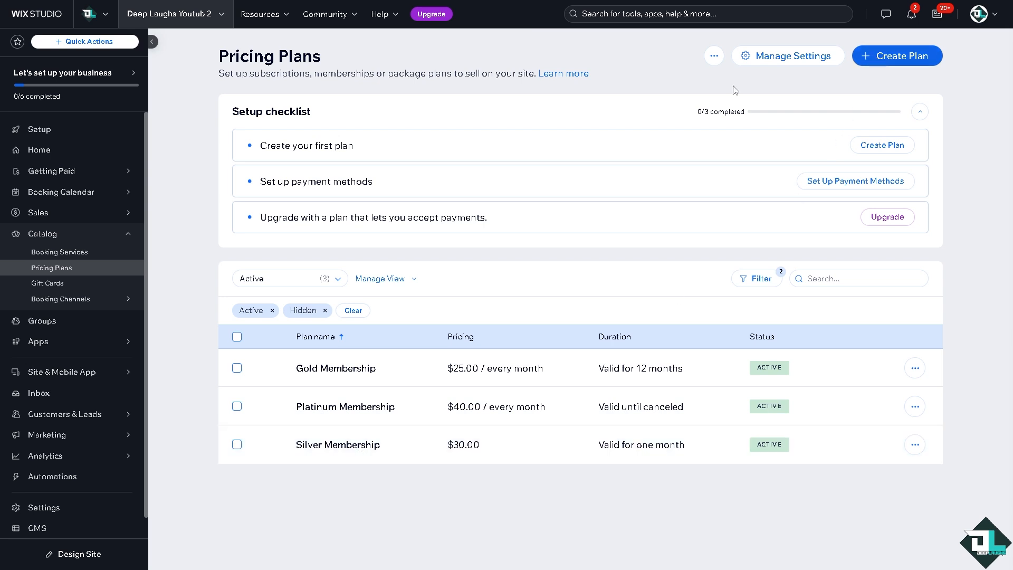
- Create a plan named 'Deep Laughs Subscription' described as 'How to Set up Subscriptions on Wix'
left_click(877, 148)
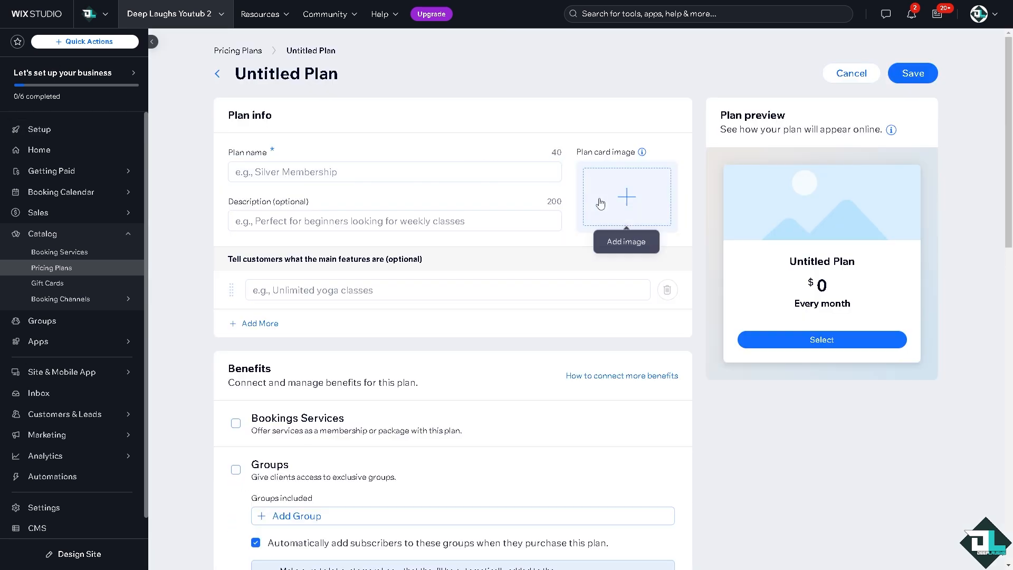
mouse_move(121, 170)
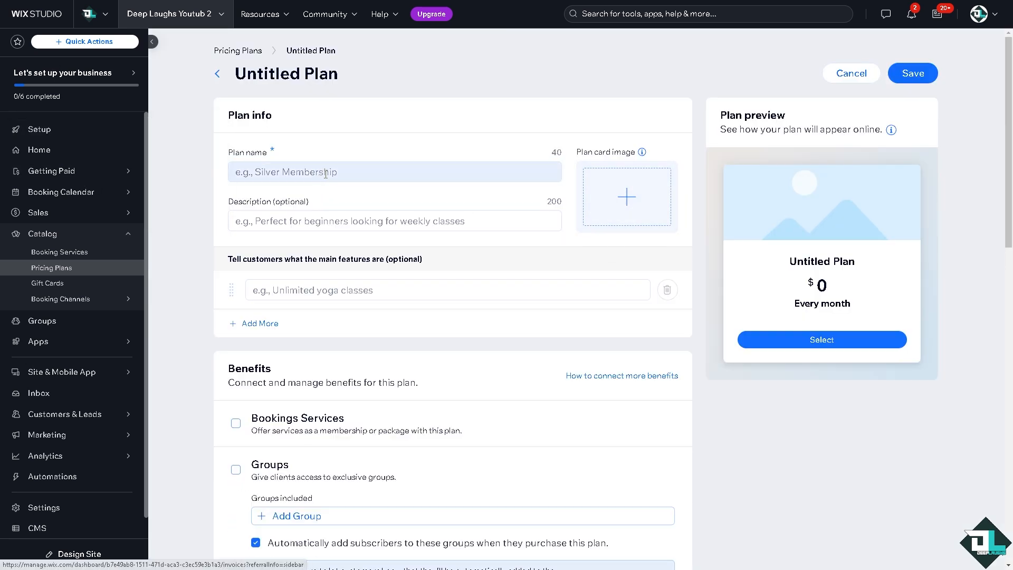
left_click(282, 171)
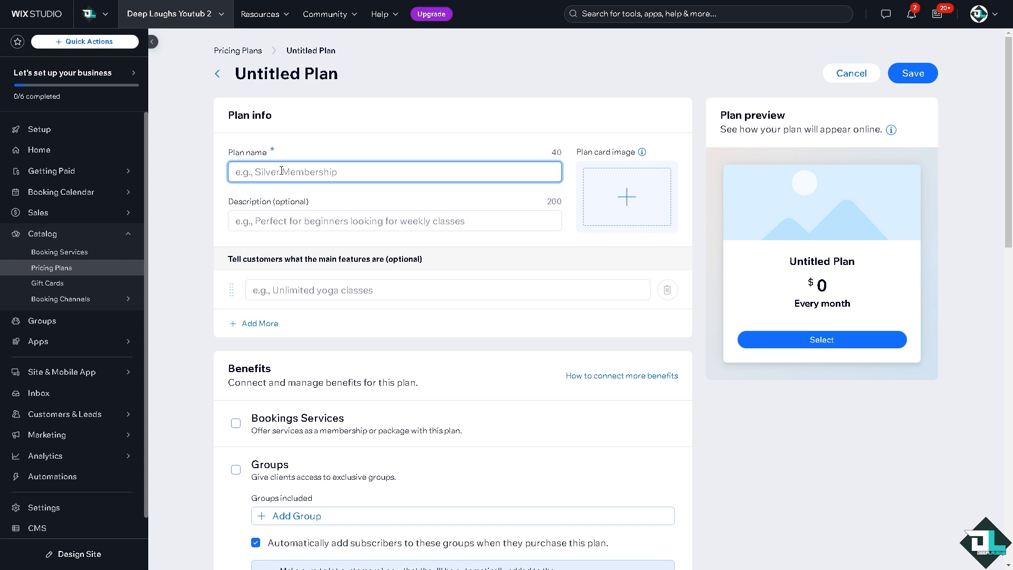
type("Deep Laug")
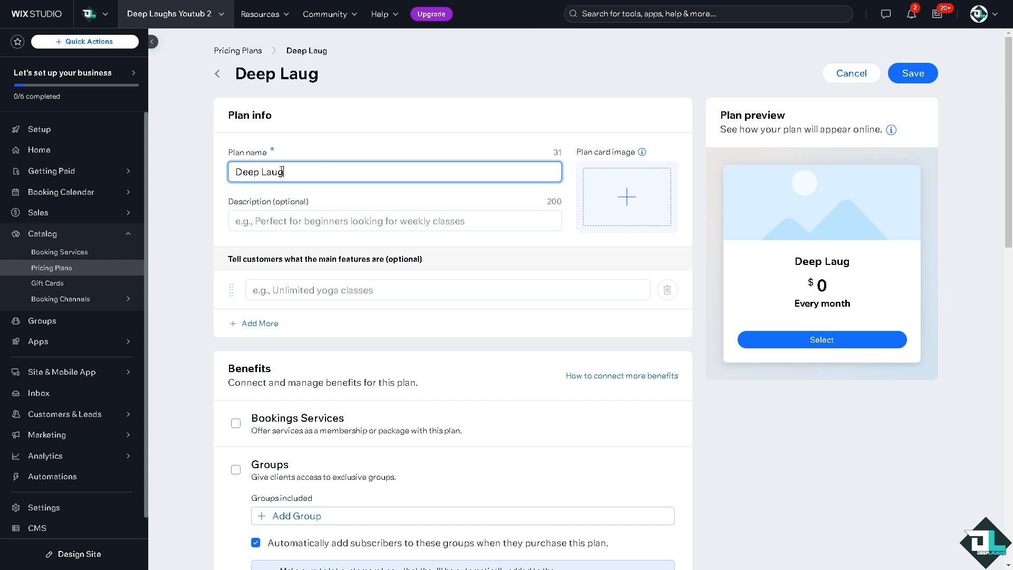
type("hs Subscri")
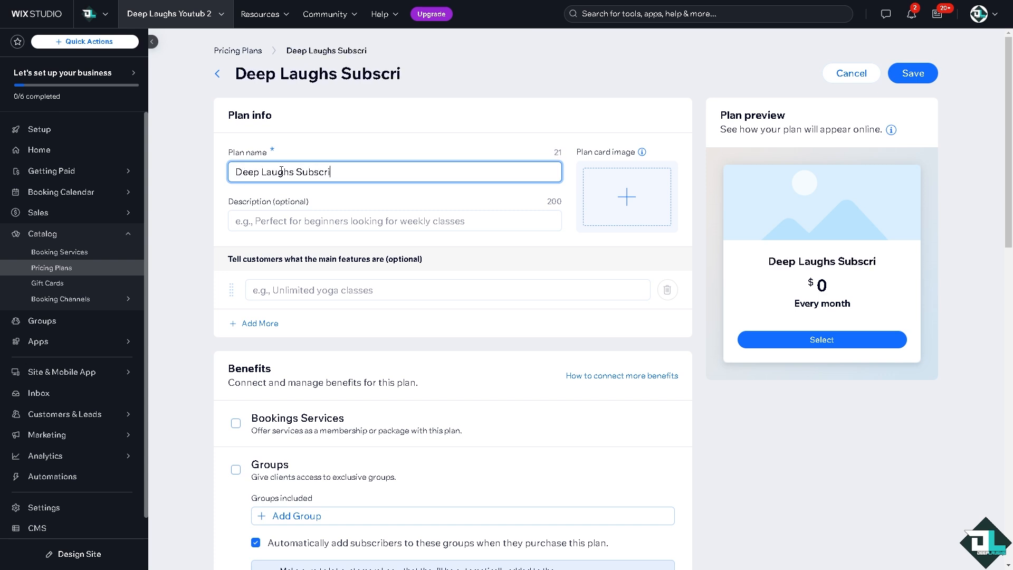
type("ption")
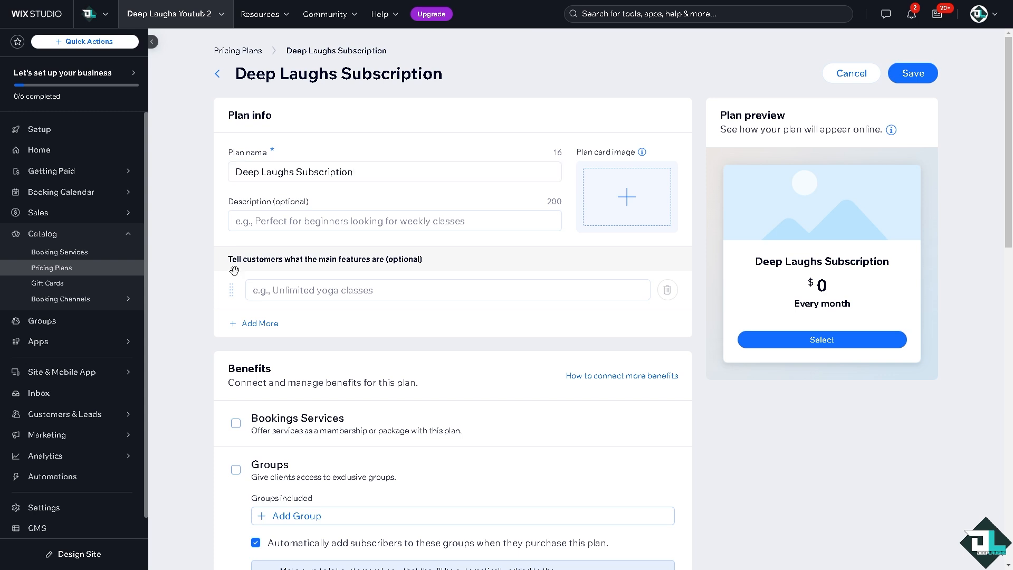
left_click(309, 220)
type("How to Set up Subscriptions on Wix")
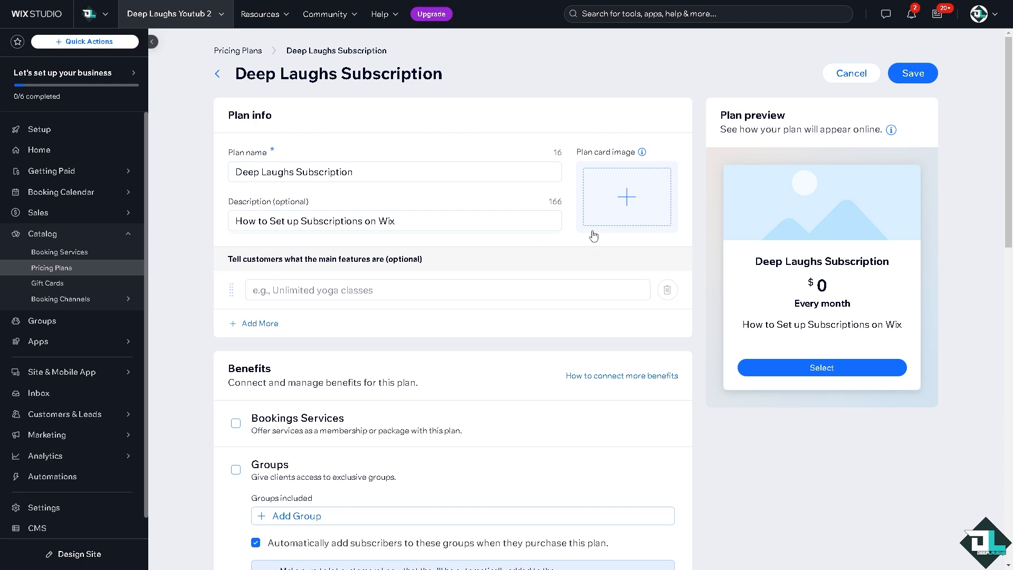
left_click(605, 193)
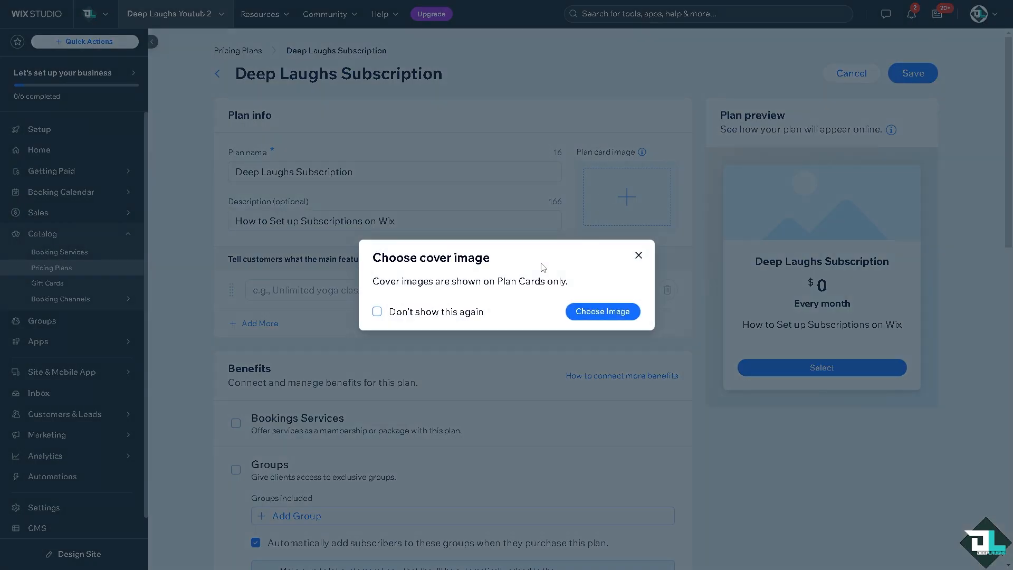
- Set the uploaded DL thumbnail.png as the Deep Laughs Subscription plan's card image
left_click(602, 315)
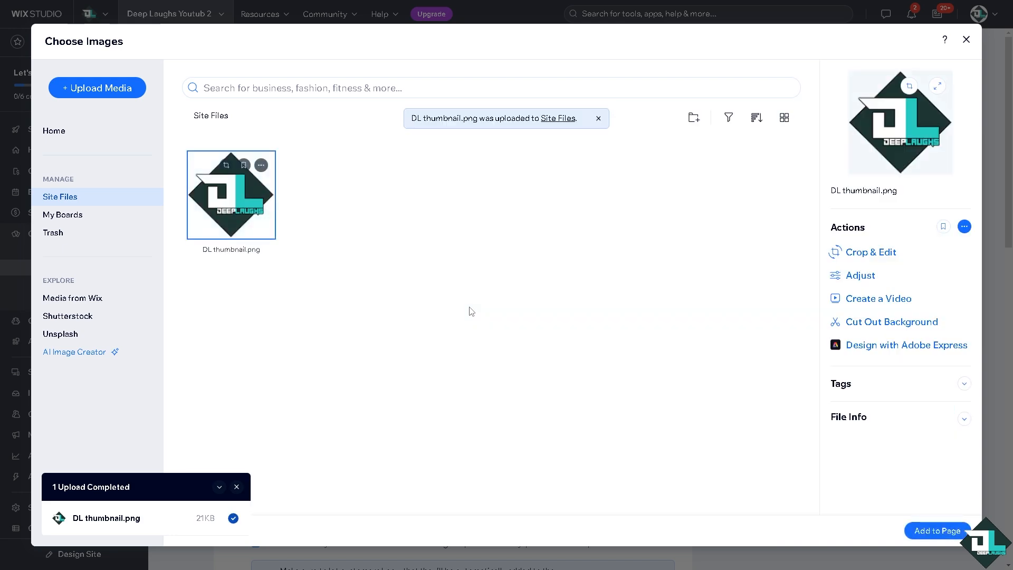
left_click(938, 530)
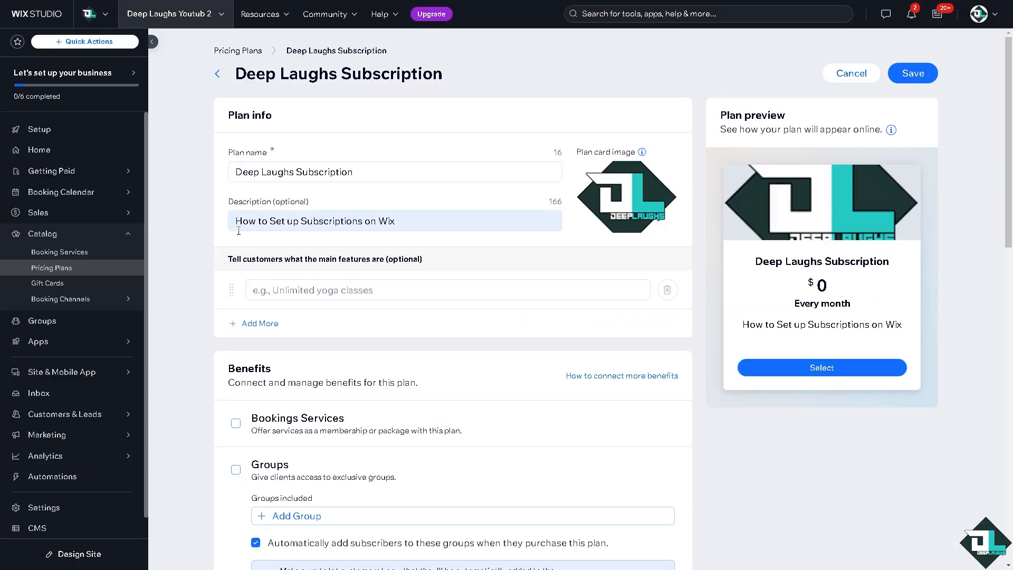
- Add the feature 'How to Set up Subscriptions on Wix' and tick Bookings Services as a benefit
left_click(291, 296)
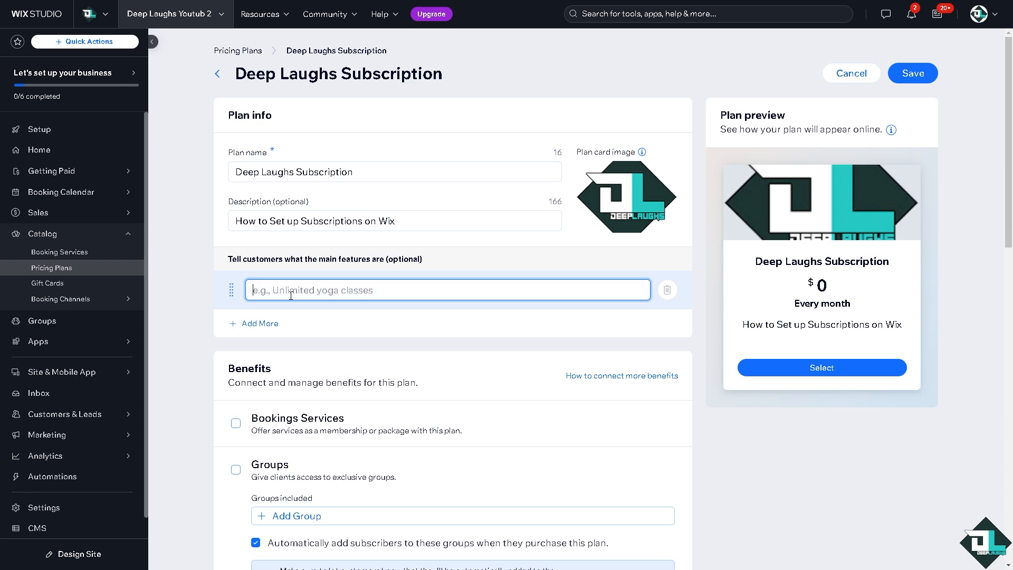
type("How to Set up Subscriptions on Wix")
left_click(198, 338)
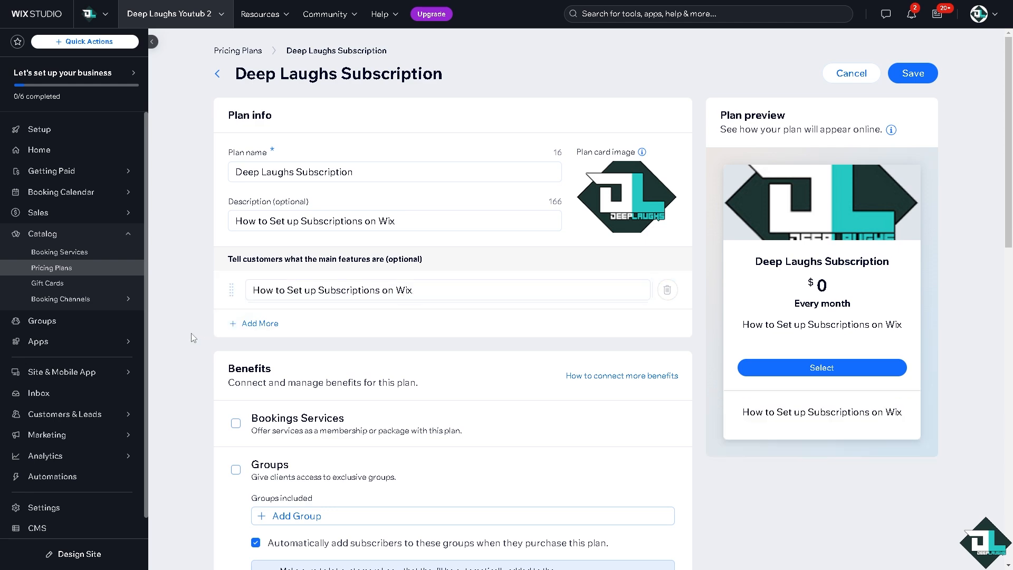
scroll(190, 336, "down", 2)
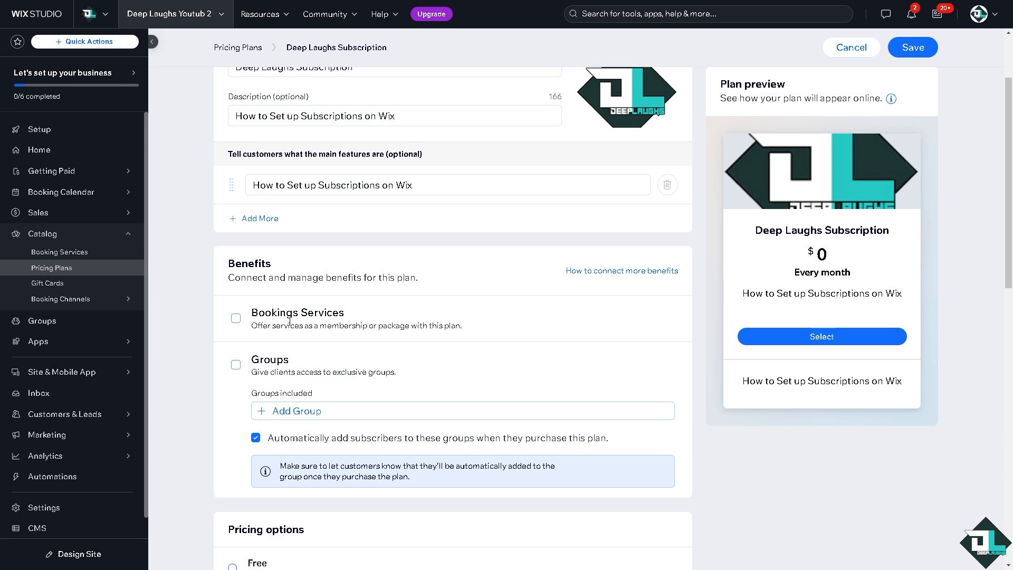
left_click(236, 319)
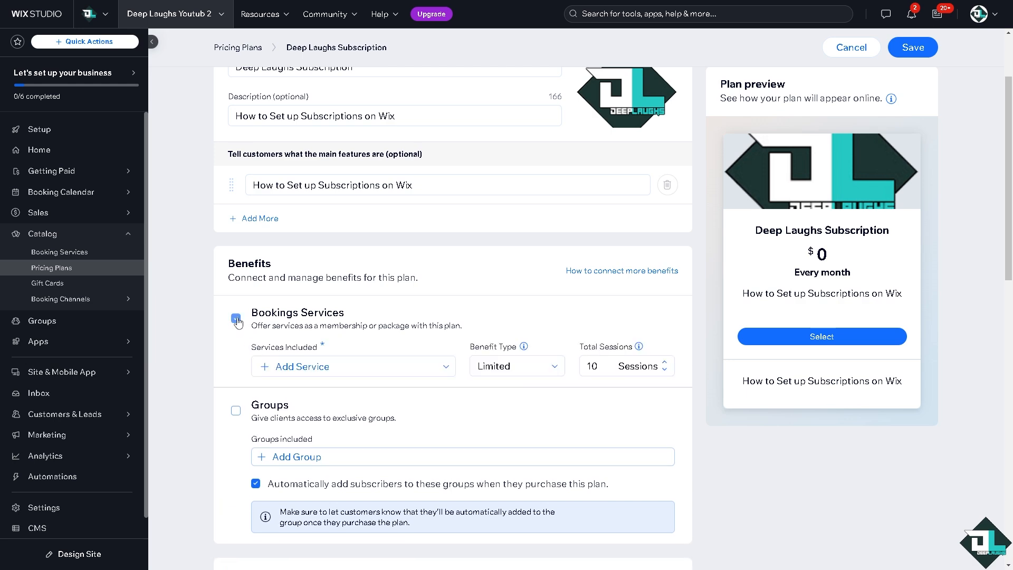
scroll(238, 323, "down", 3)
scroll(236, 322, "down", 3)
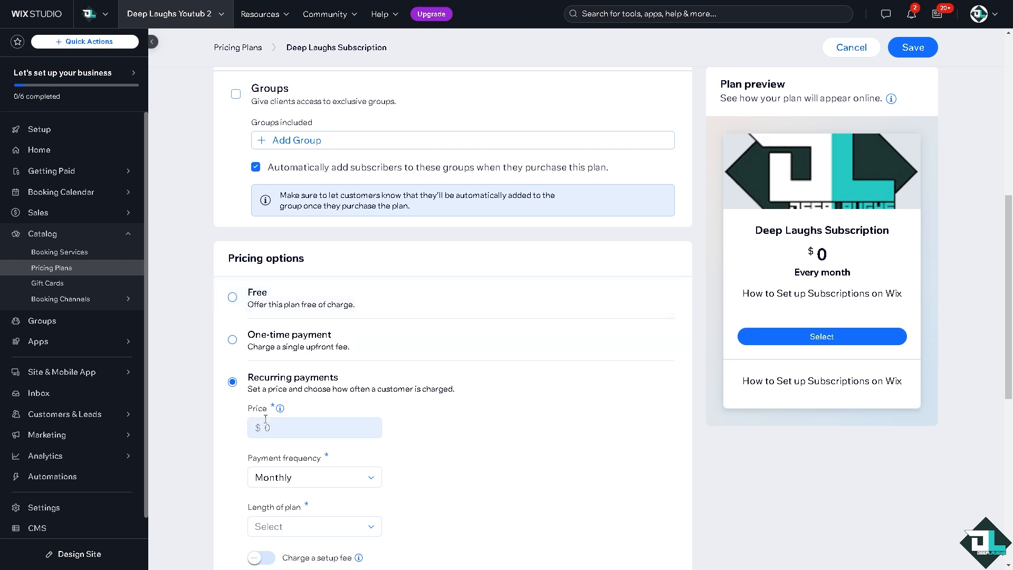
- Price the plan at $69 monthly, running until canceled, with a $6.9 setup fee
left_click(278, 430)
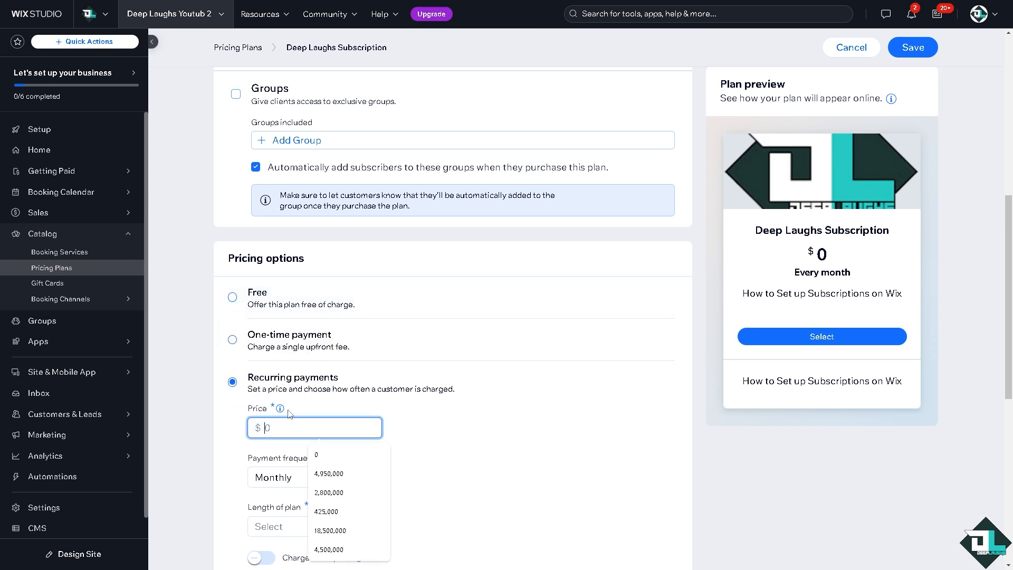
type("69")
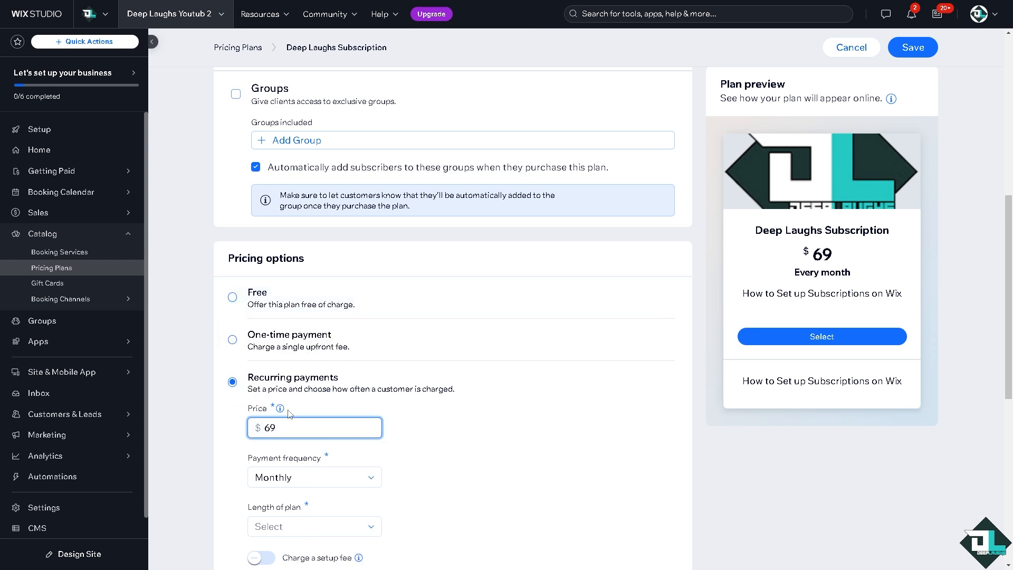
left_click(191, 425)
scroll(211, 427, "down", 2)
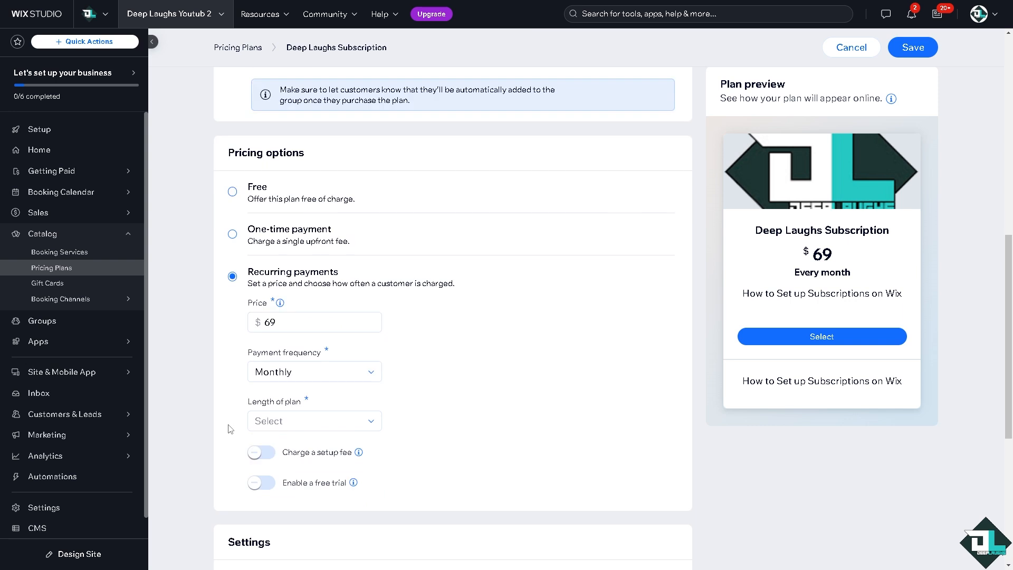
left_click(272, 424)
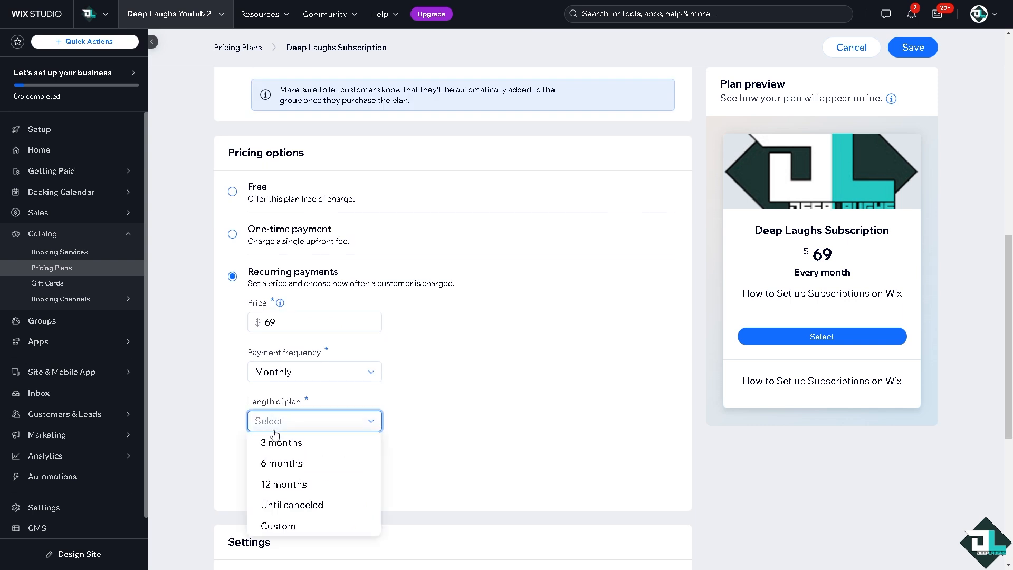
left_click(298, 506)
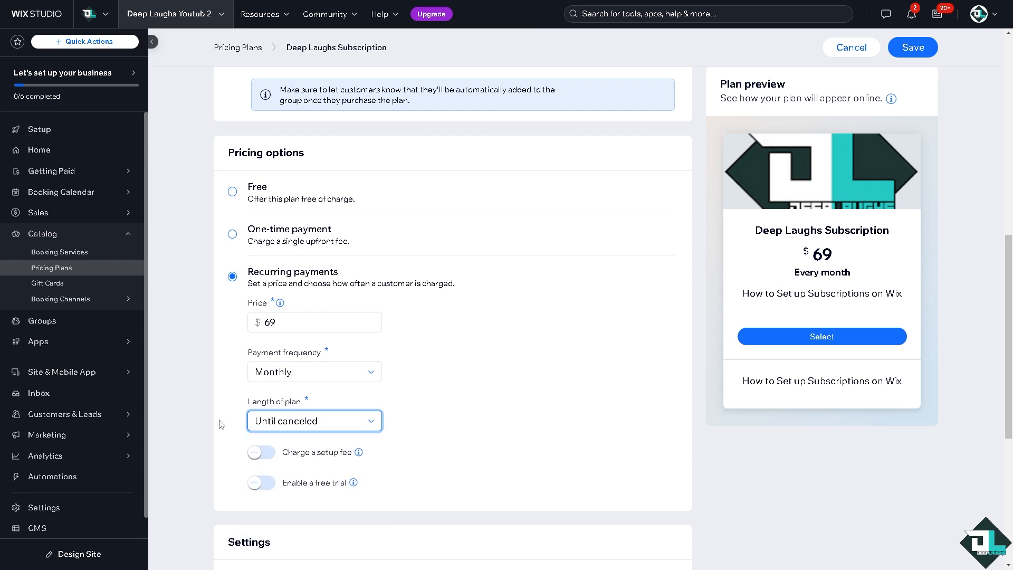
left_click(272, 454)
scroll(292, 453, "down", 2)
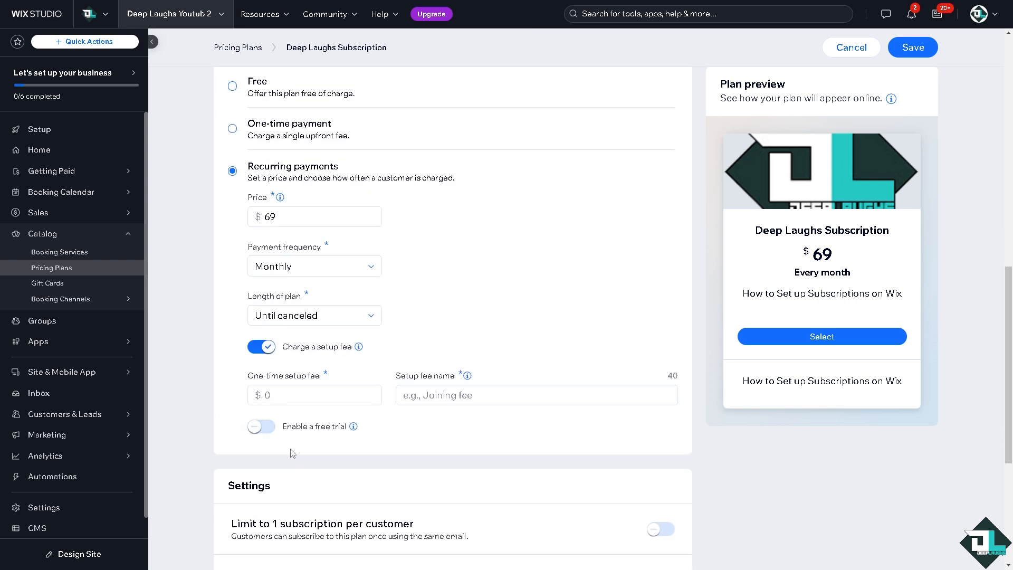
left_click(282, 390)
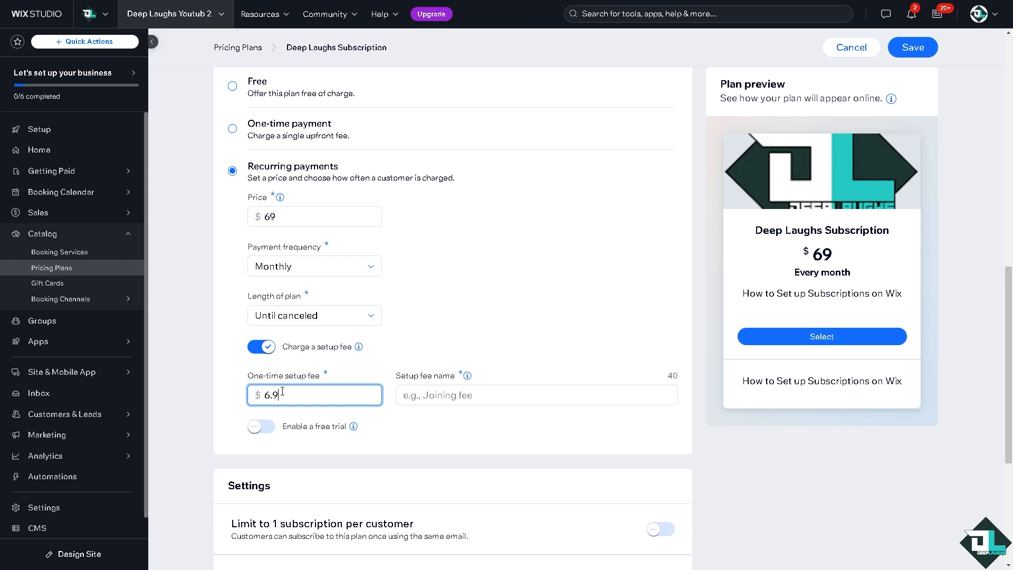
- Enable a free trial with a custom length of 69 days
left_click(261, 426)
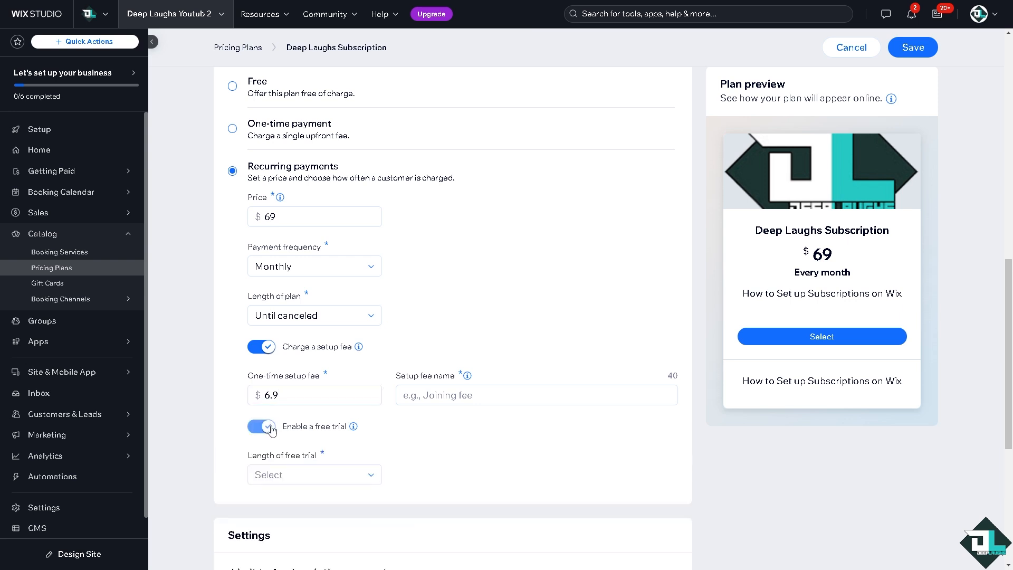
left_click(267, 475)
scroll(271, 491, "down", 1)
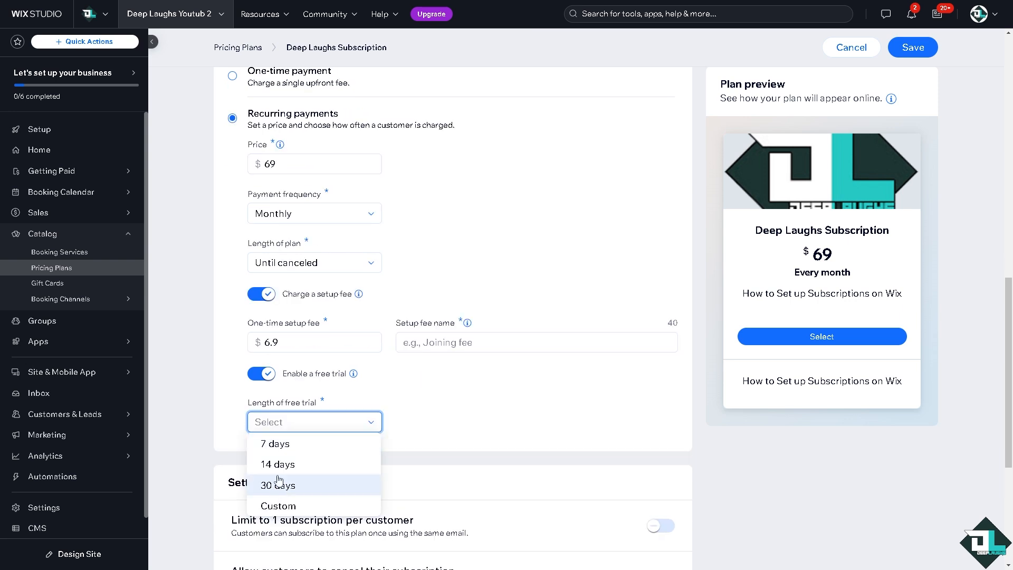
left_click(279, 505)
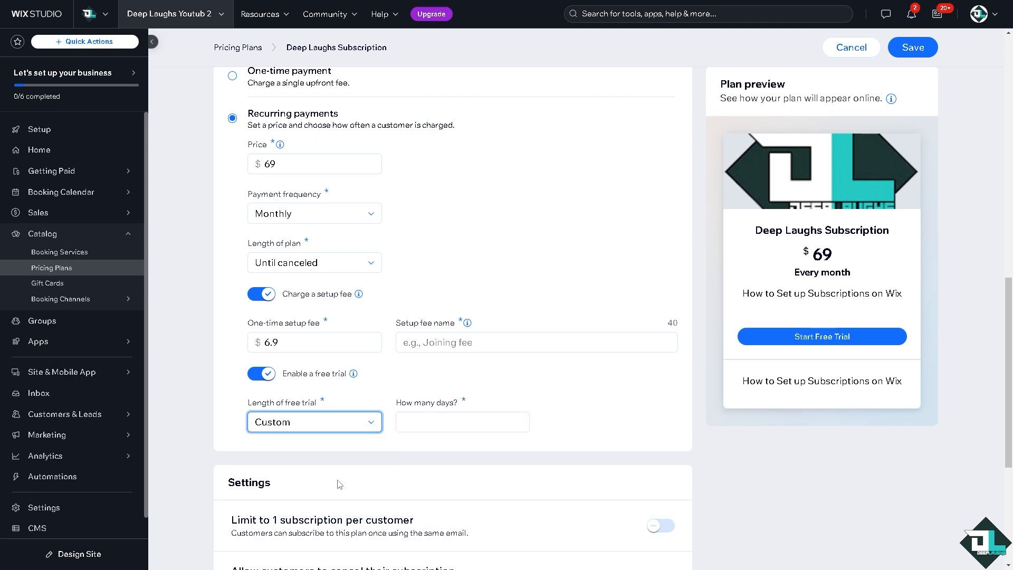
left_click(458, 420)
type("69")
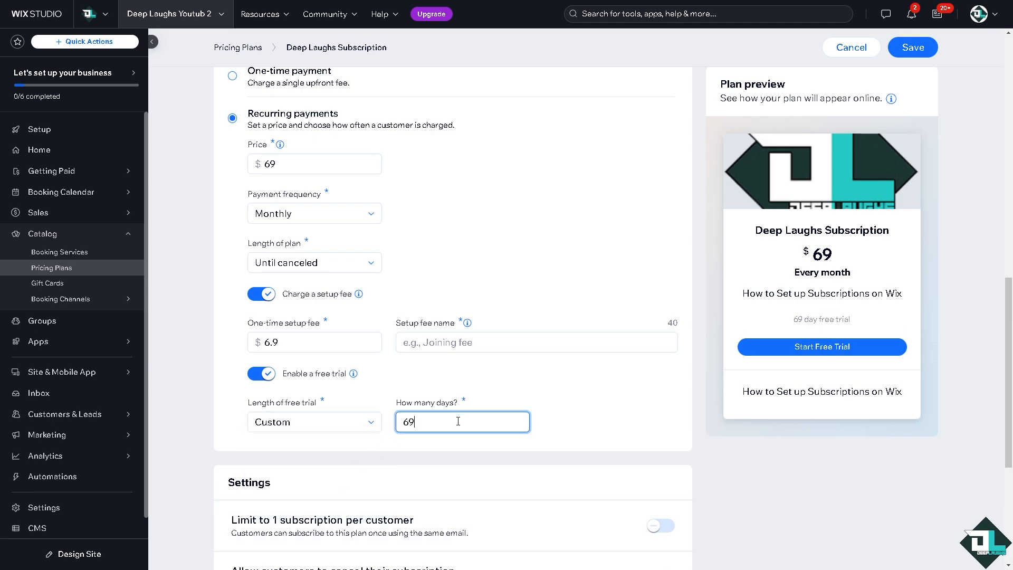
left_click(215, 409)
scroll(216, 410, "down", 3)
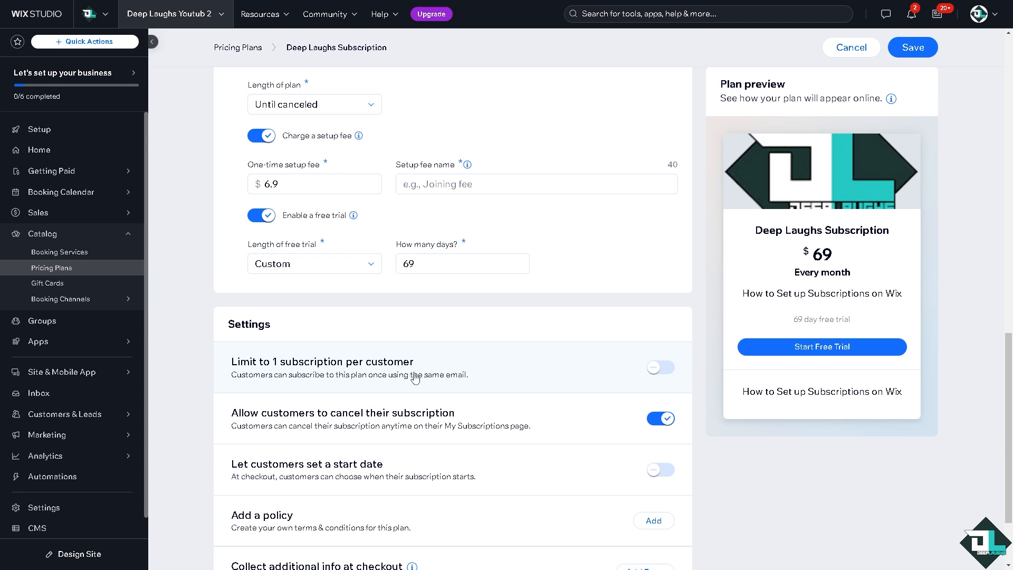
- Switch on 'Limit to 1 subscription per customer'
left_click(669, 372)
scroll(522, 436, "down", 2)
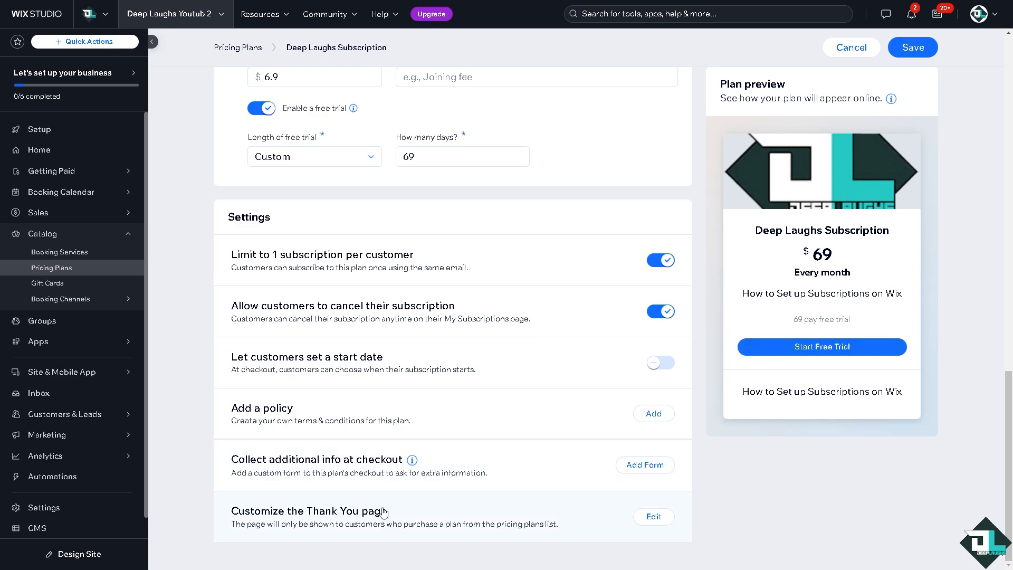
- Save the Thank You page with the title 'Thanks for your order' and the default message unchanged
left_click(653, 517)
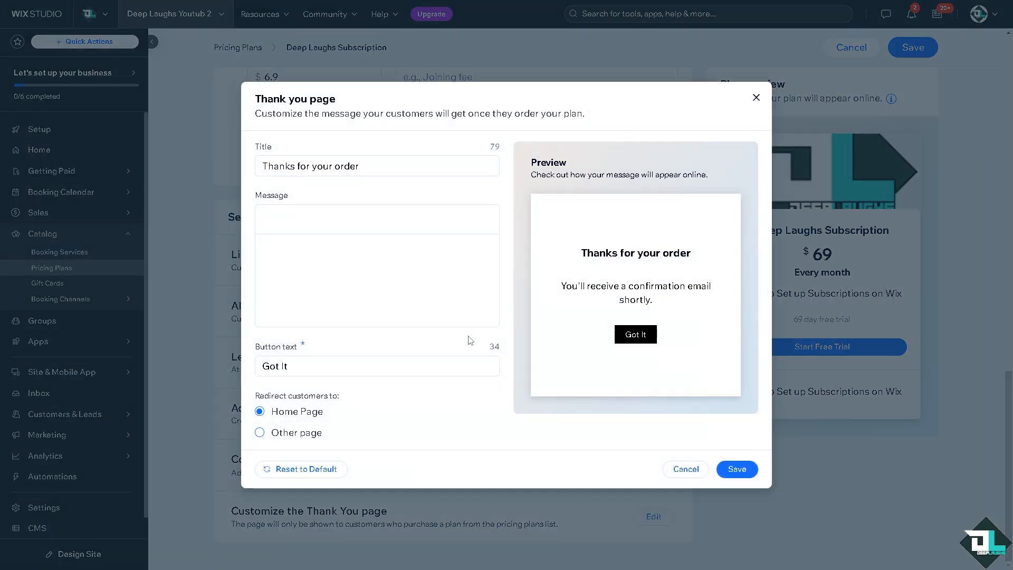
left_click(362, 292)
key("ctrl+a")
type("How to Set up Subscriptions on Wix")
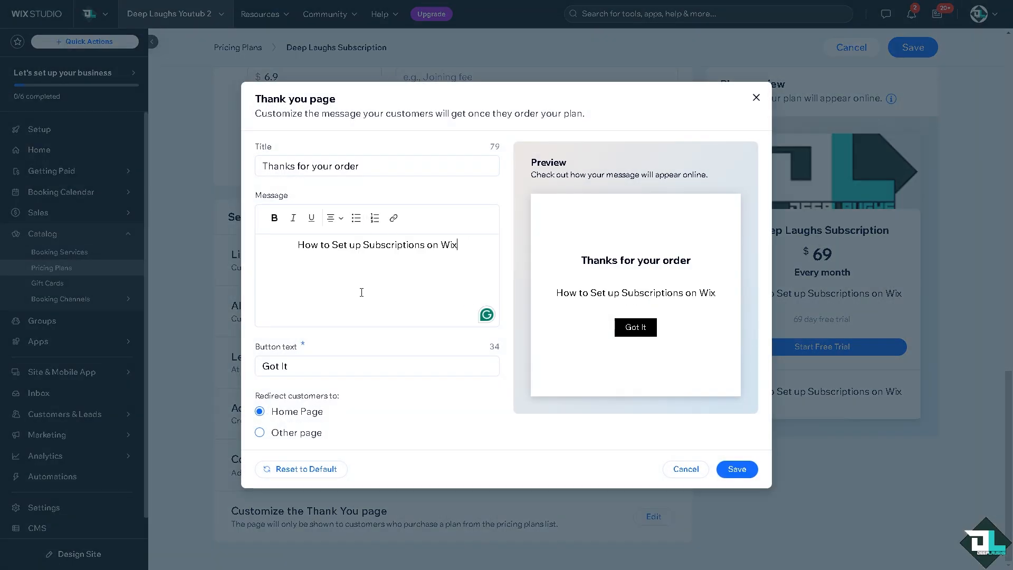
key("ctrl+z")
left_click(375, 164)
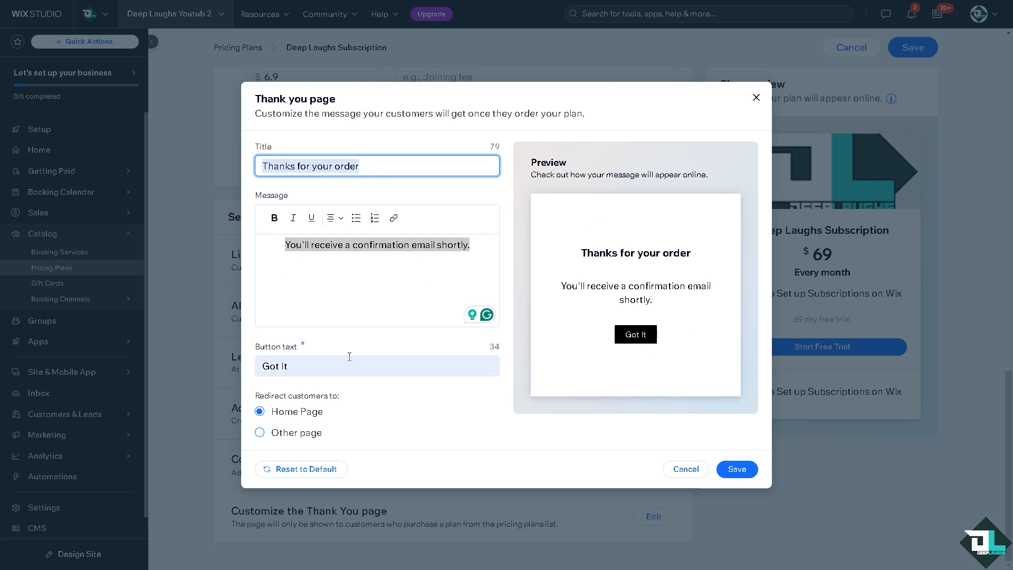
left_click(737, 468)
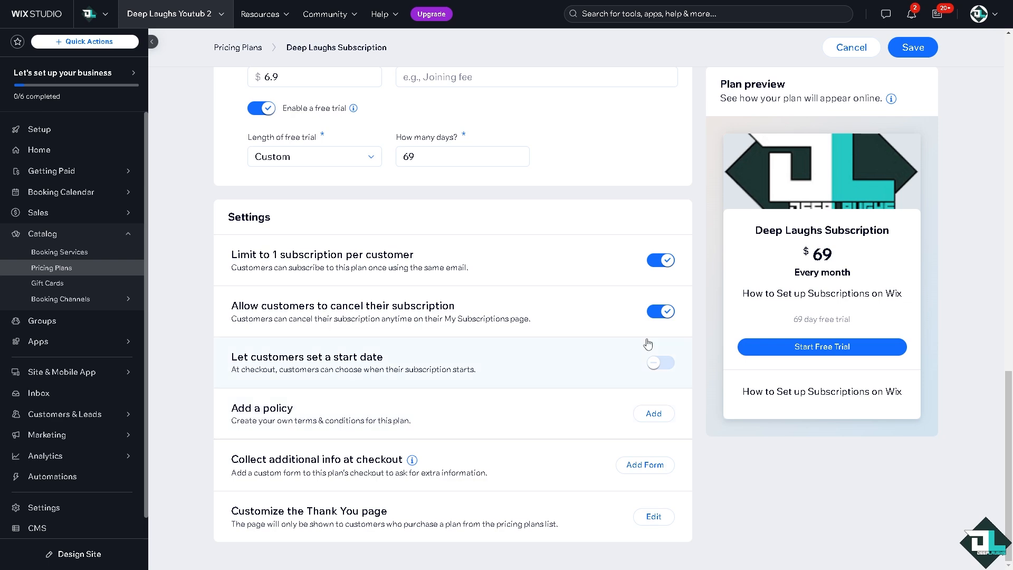
- Fix the failed save by including Strength Class in the plan's services
left_click(913, 50)
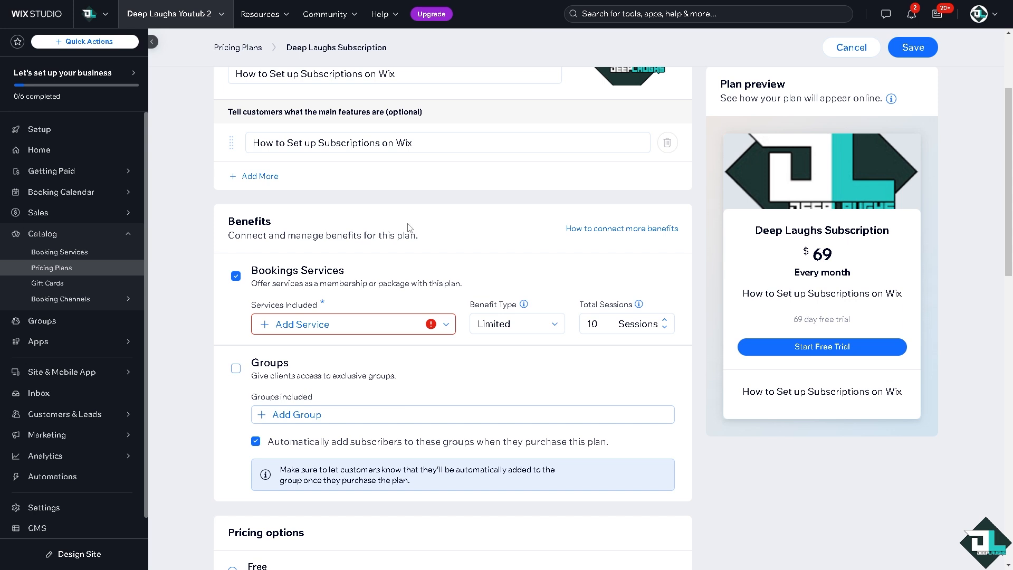
left_click(445, 325)
scroll(297, 361, "down", 1)
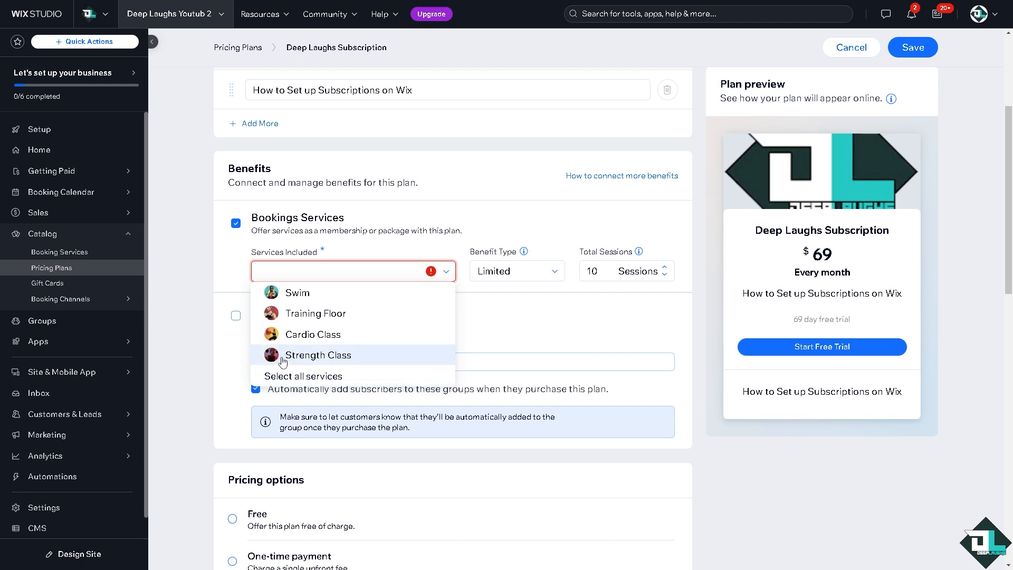
left_click(287, 359)
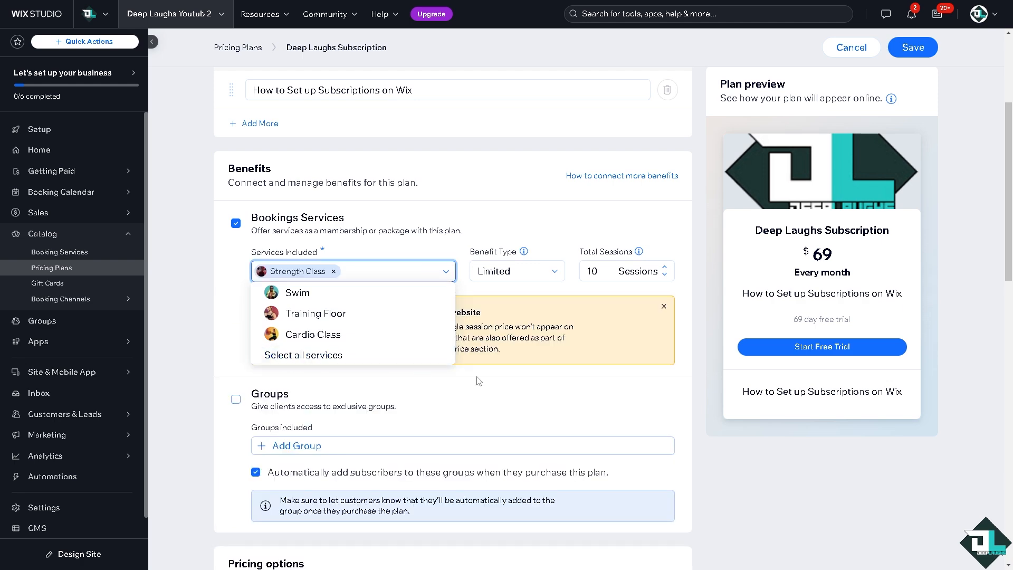
left_click(224, 360)
scroll(410, 352, "down", 12)
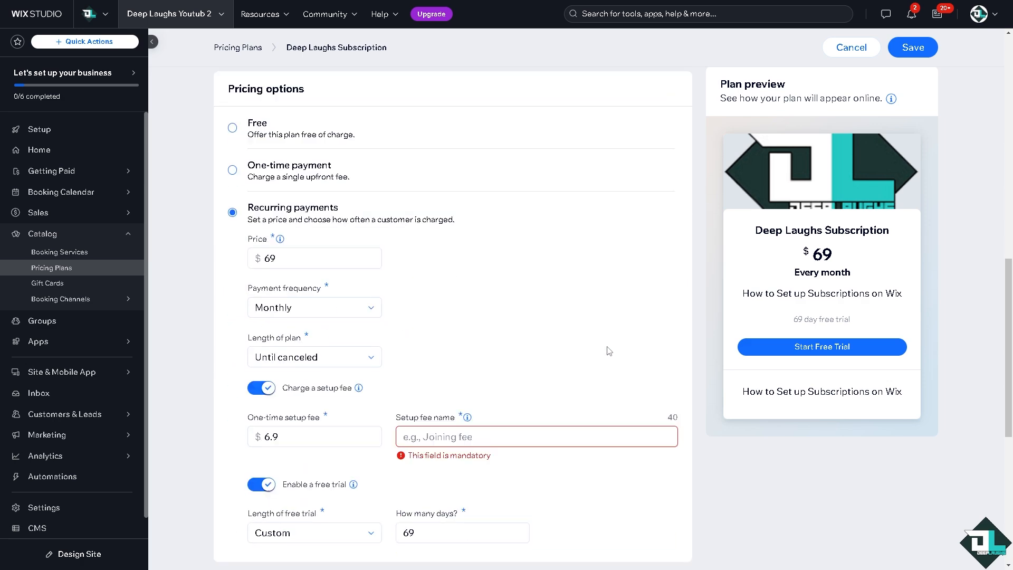
- Name the setup fee 'How to Set up Subscriptions on Wix' and save the plan
left_click(489, 226)
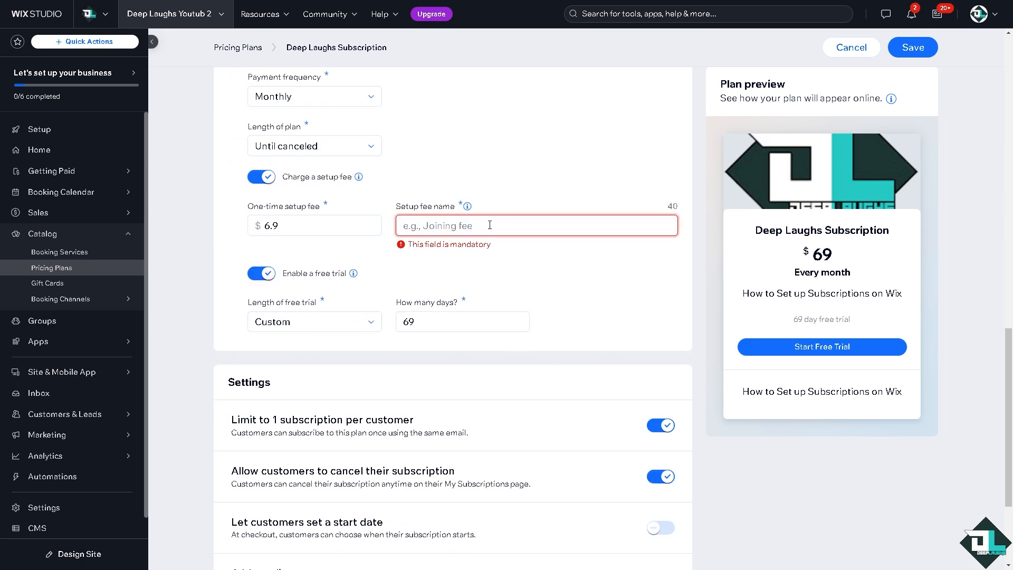
type("How to Set up Subscriptions on Wix")
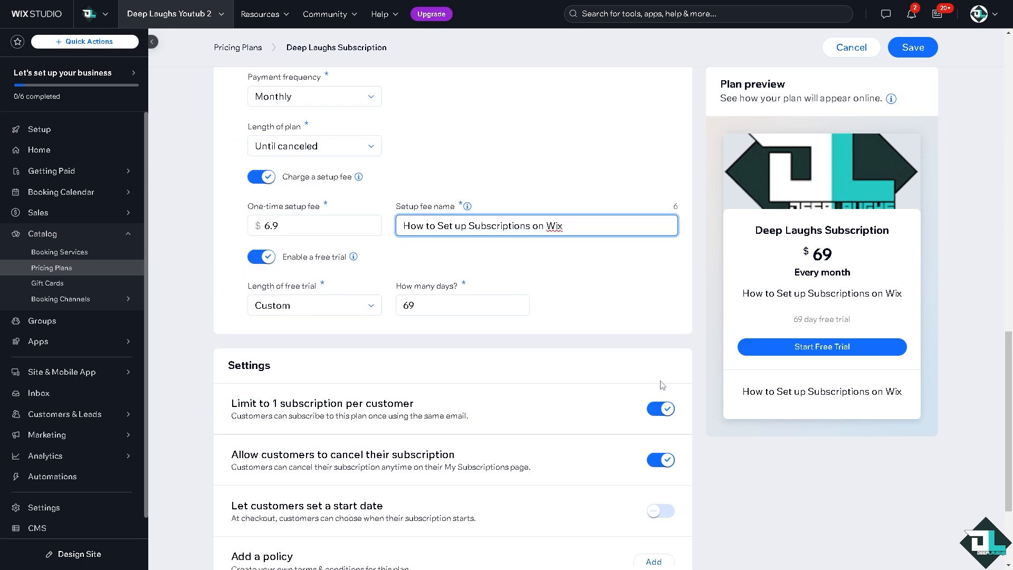
scroll(489, 225, "down", 3)
left_click(912, 47)
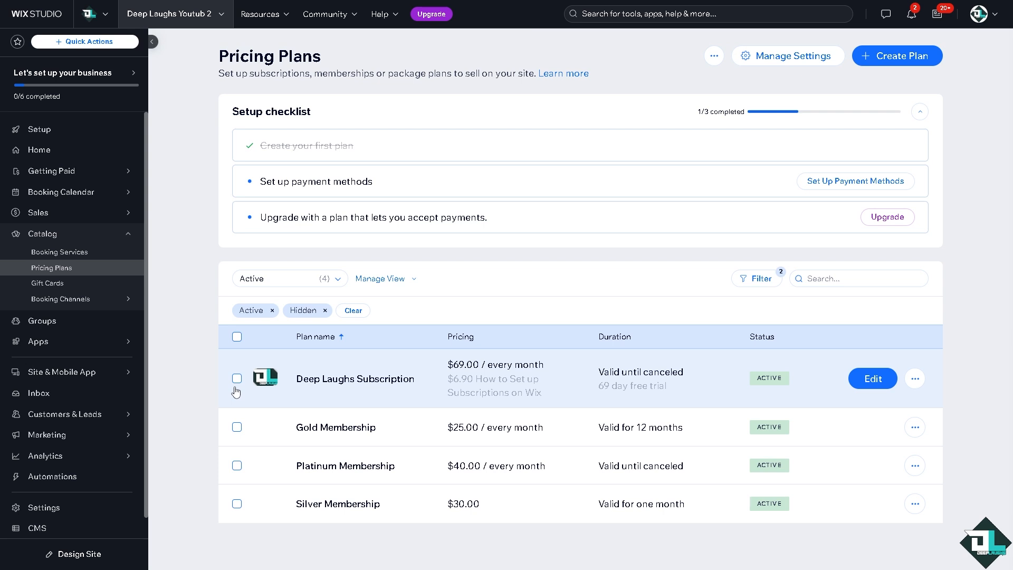
- Choose Set Up Payment Methods from the Pricing Plans setup checklist
left_click(829, 186)
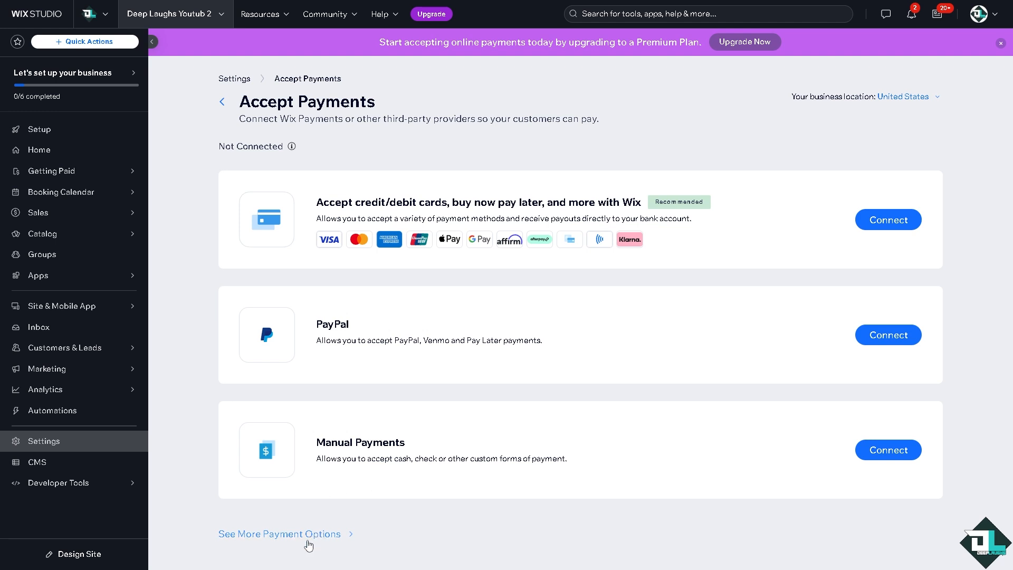
- Show More Payment Options and browse providers from Square and Afterpay down to Sezzle
left_click(281, 537)
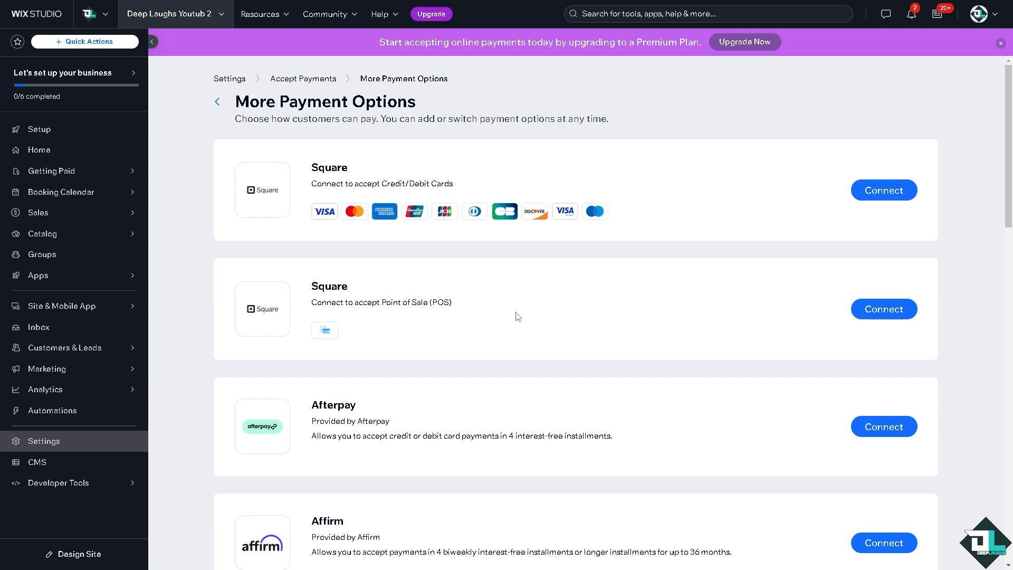
scroll(518, 317, "down", 2)
scroll(453, 391, "down", 5)
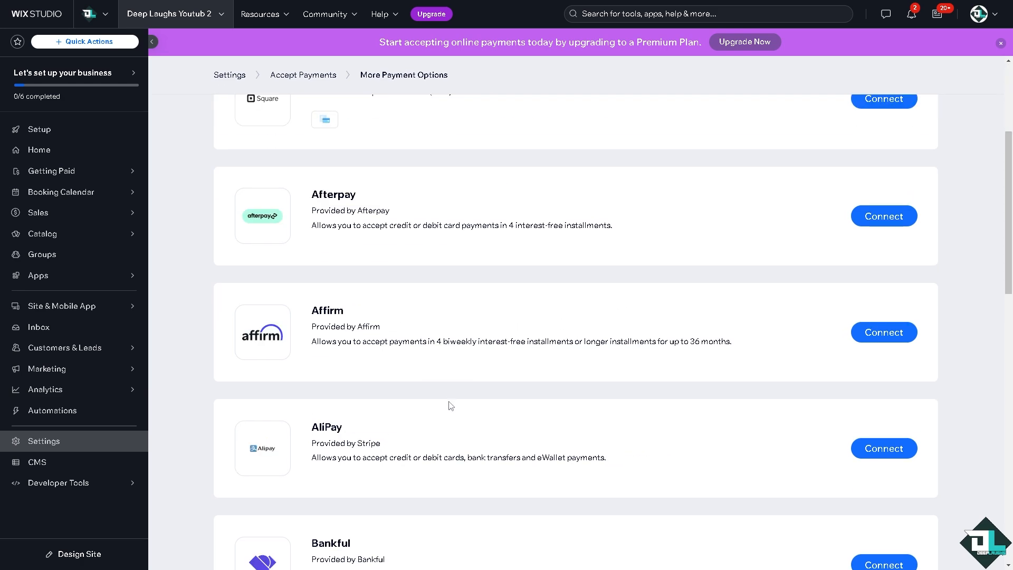
scroll(502, 428, "down", 1)
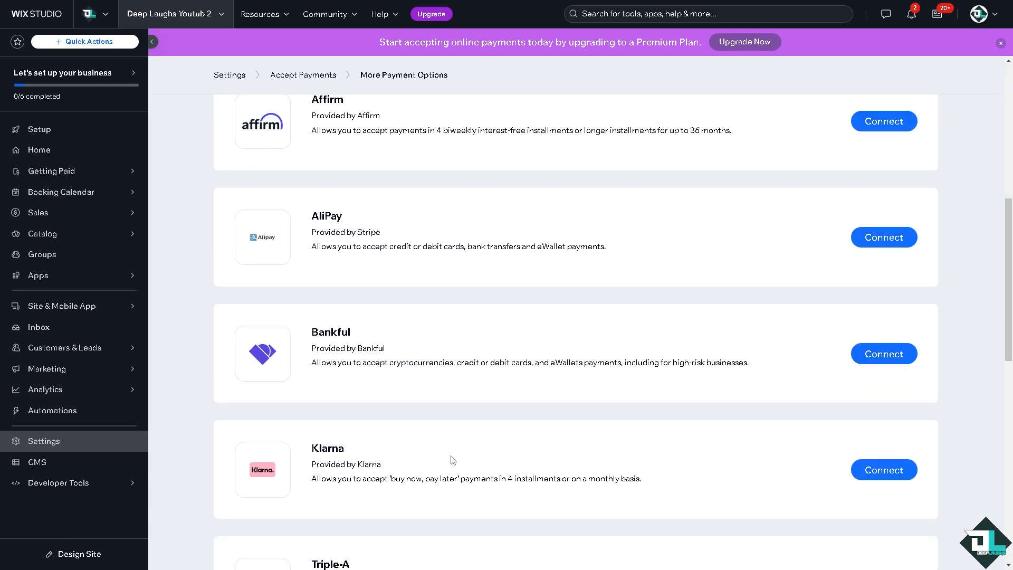
scroll(455, 456, "down", 2)
scroll(463, 459, "down", 5)
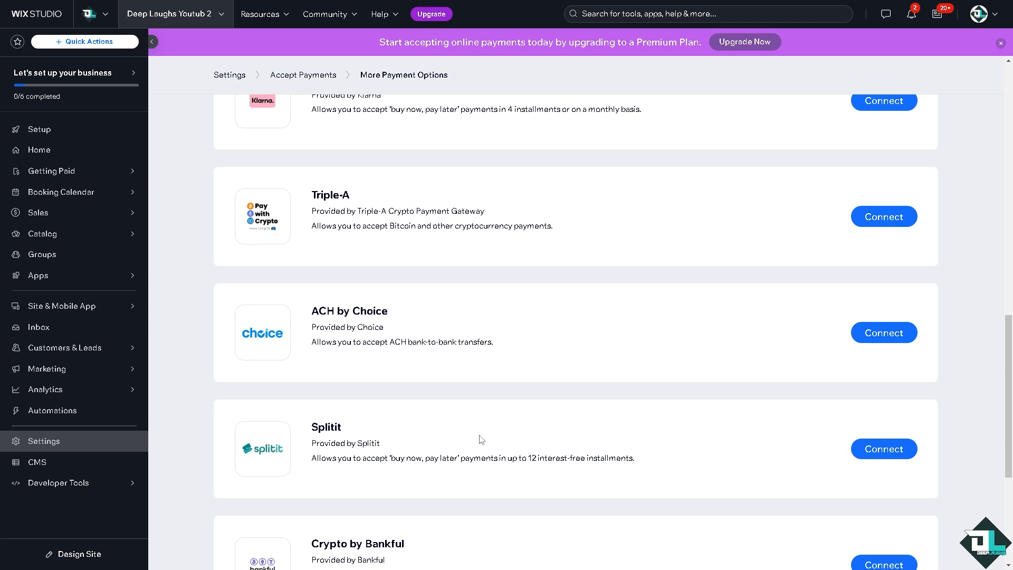
scroll(481, 439, "down", 5)
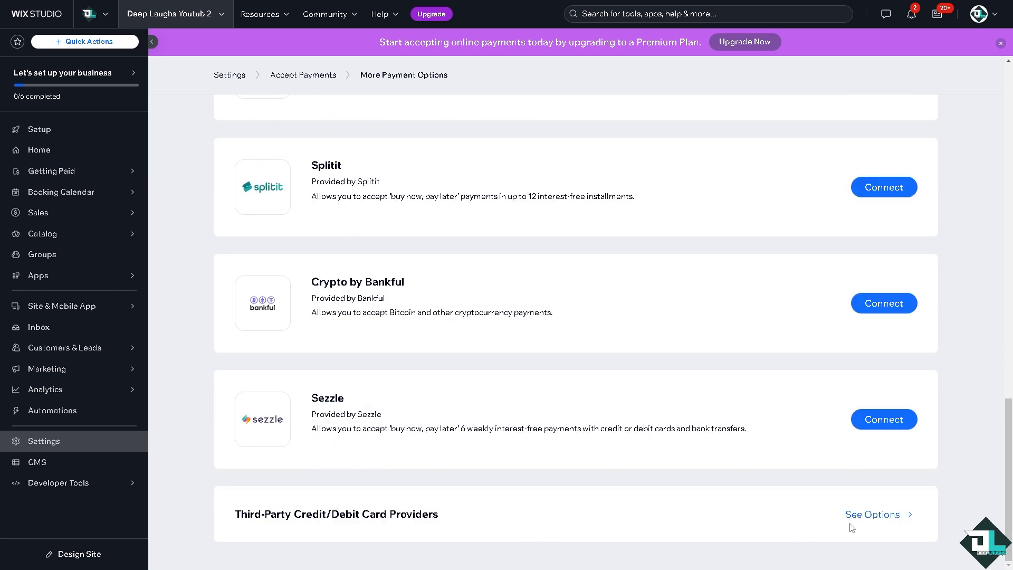
- Browse the Third-Party Credit/Debit Card Providers list, from Priority, Stripe and Braintree to Evergreen Payments Northwest
left_click(889, 516)
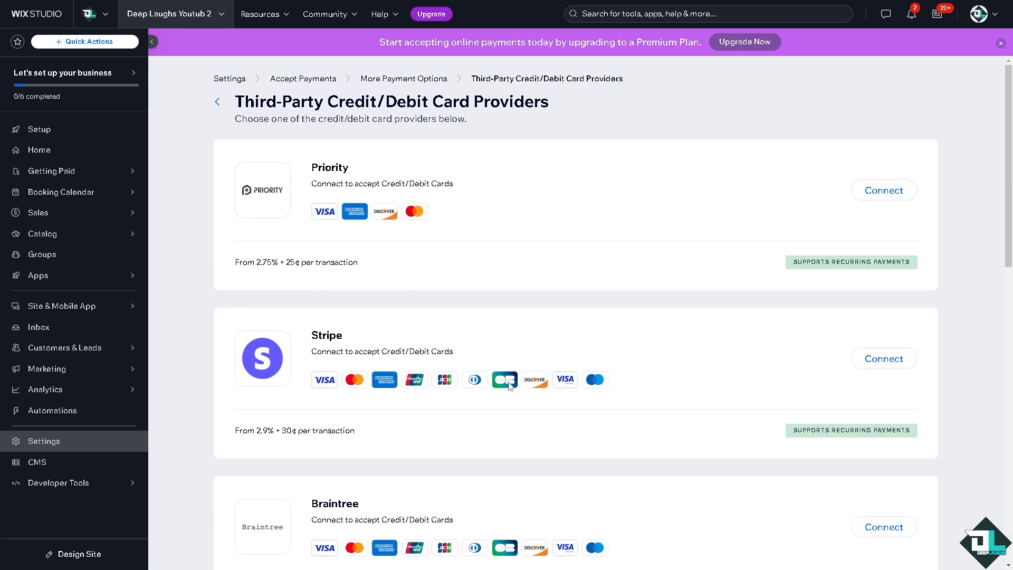
scroll(506, 388, "down", 3)
scroll(631, 400, "down", 6)
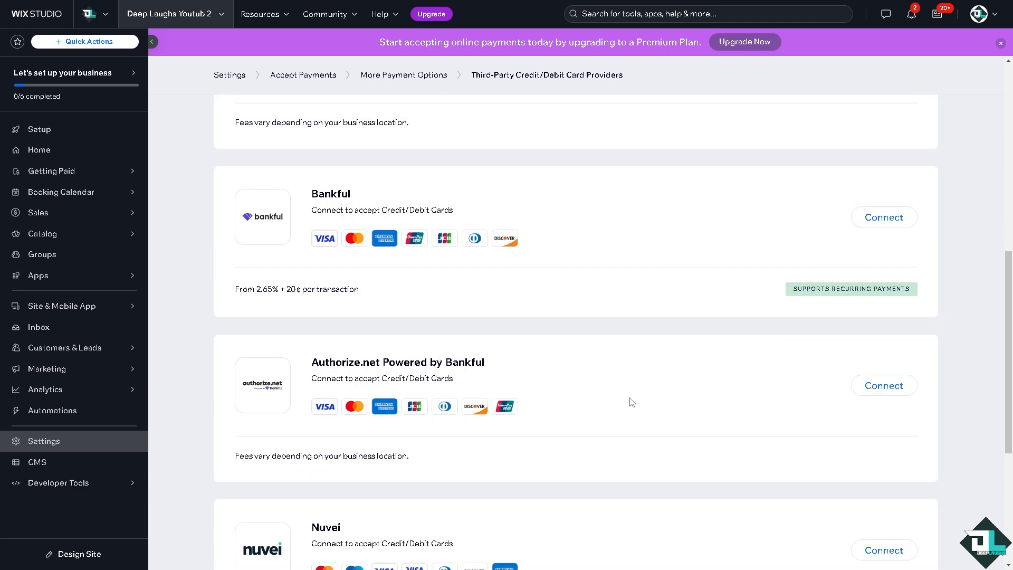
scroll(680, 408, "down", 2)
scroll(680, 407, "down", 2)
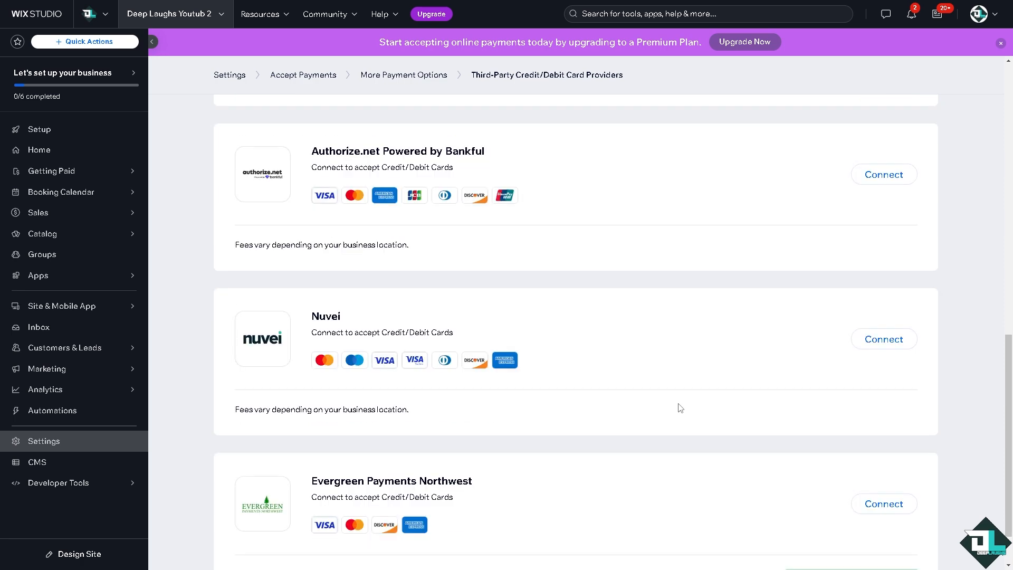
scroll(680, 408, "down", 1)
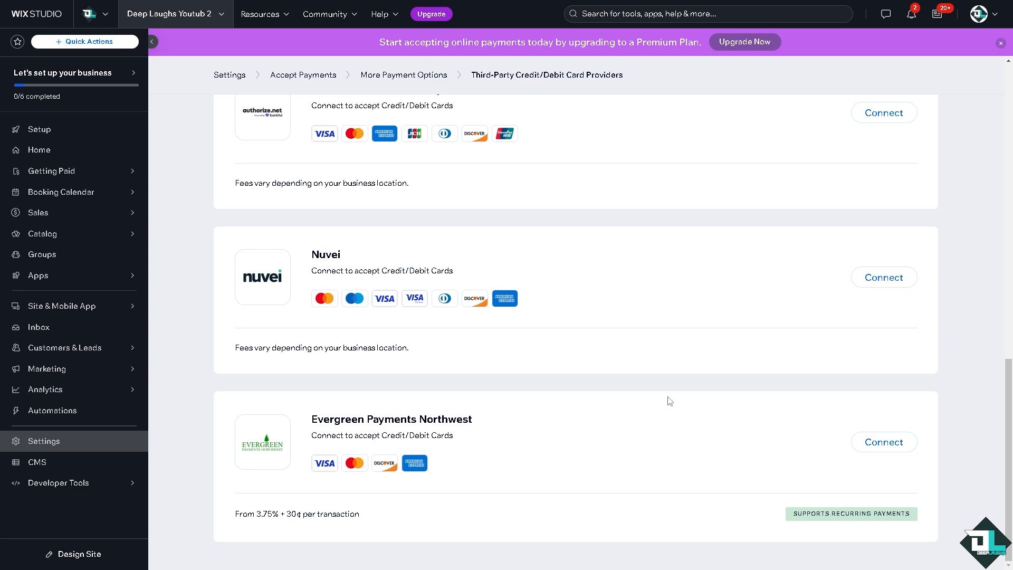
scroll(669, 401, "up", 12)
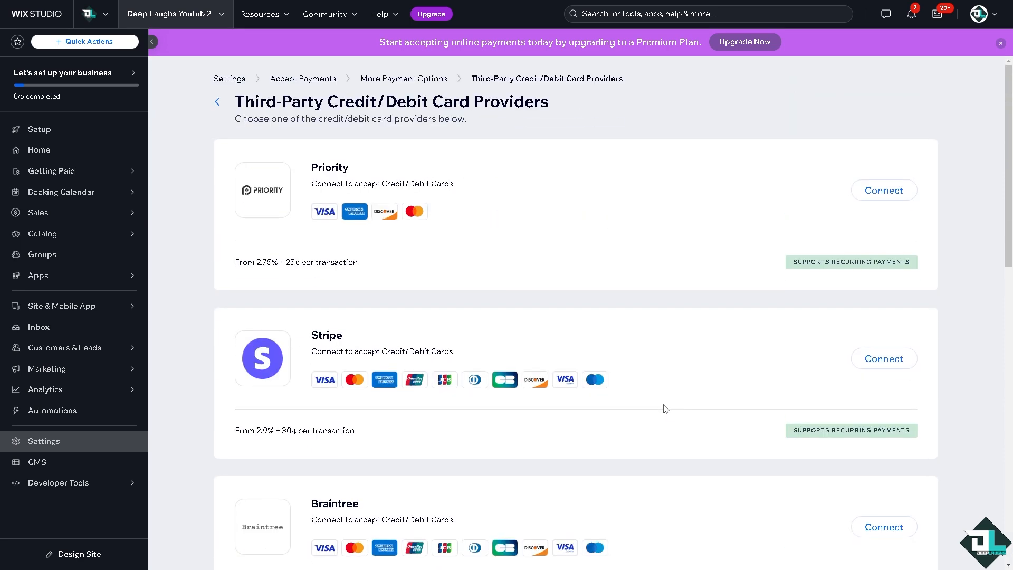